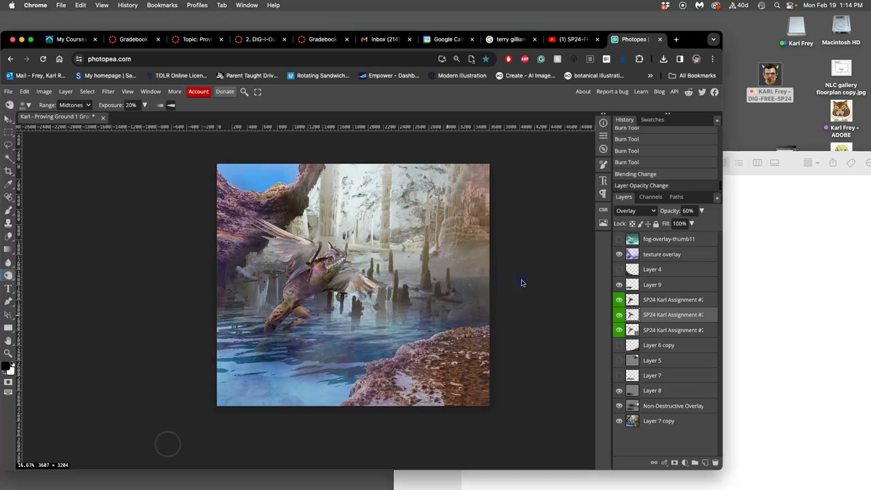
Zoom in and toggle the SP24 creature layers on and off to compare them.
key("super+equal")
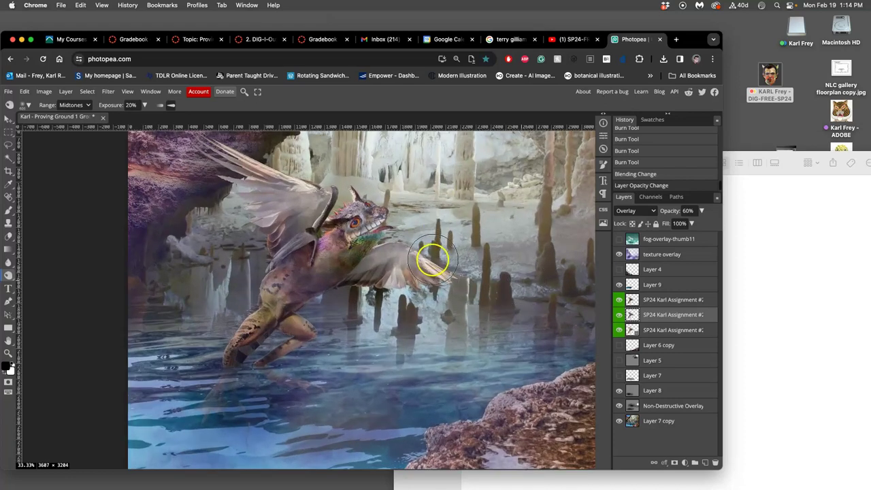
left_click(619, 300)
left_click(623, 301)
left_click(620, 314)
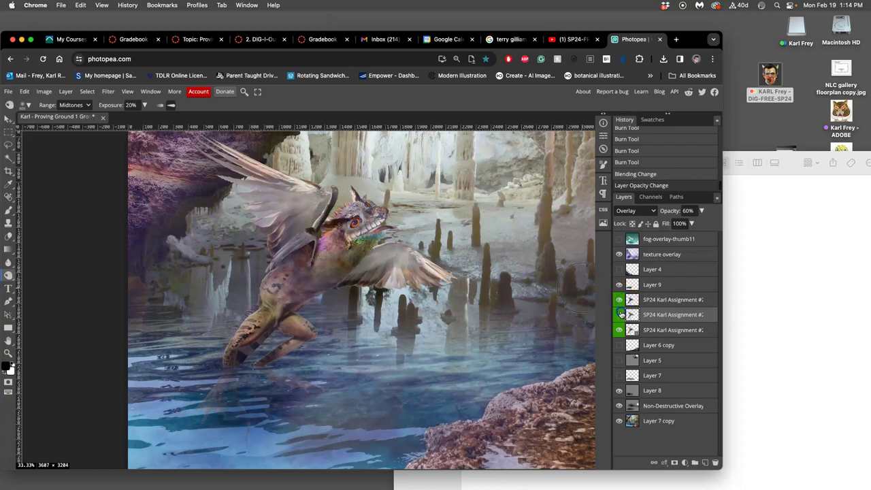
left_click(621, 314)
left_click(620, 299)
left_click(621, 314)
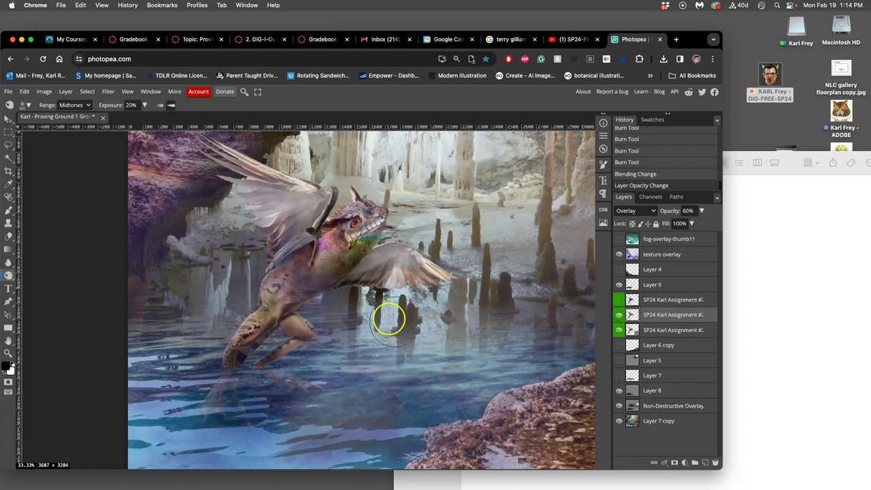
left_click(620, 299)
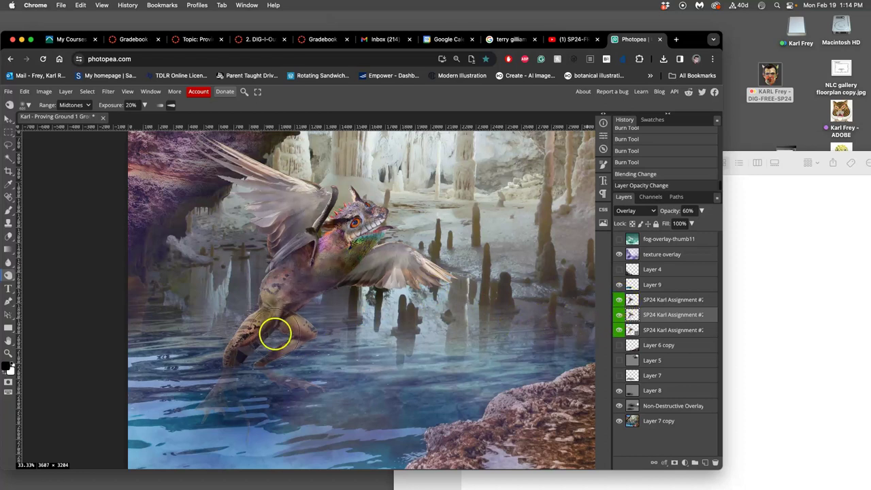
Burn the water beneath and around the creature's submerged legs darker.
mouse_move(203, 414)
left_mouse_down()
mouse_move(211, 428)
mouse_move(231, 429)
mouse_move(229, 391)
mouse_move(243, 400)
left_mouse_up()
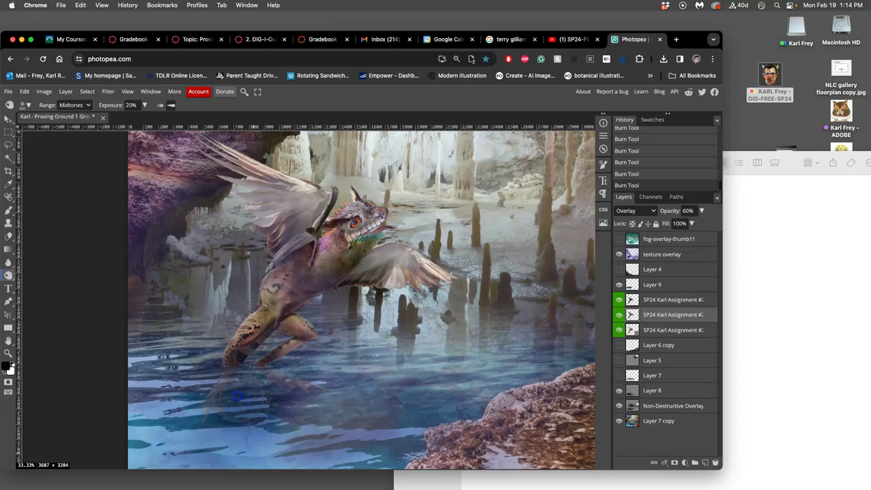
left_click_drag(304, 383, 265, 376)
left_click_drag(361, 228, 361, 229)
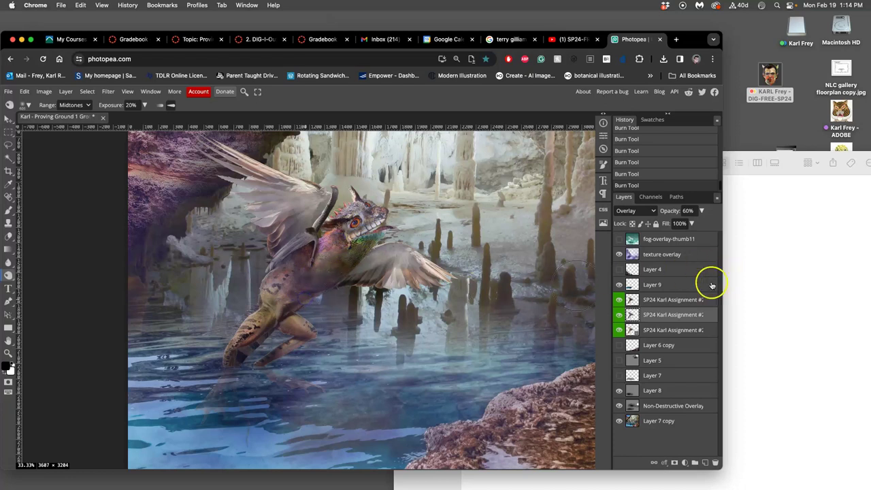
Compare the creature layers again, leave one duplicate hidden, and select the second creature layer.
left_click(658, 299)
left_click(619, 299)
left_click(619, 300)
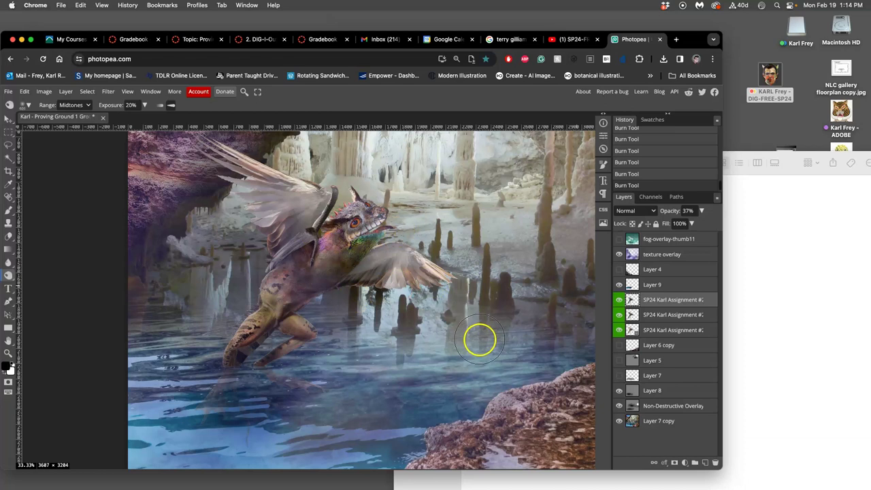
left_click(620, 300)
left_click(618, 314)
left_click(620, 299)
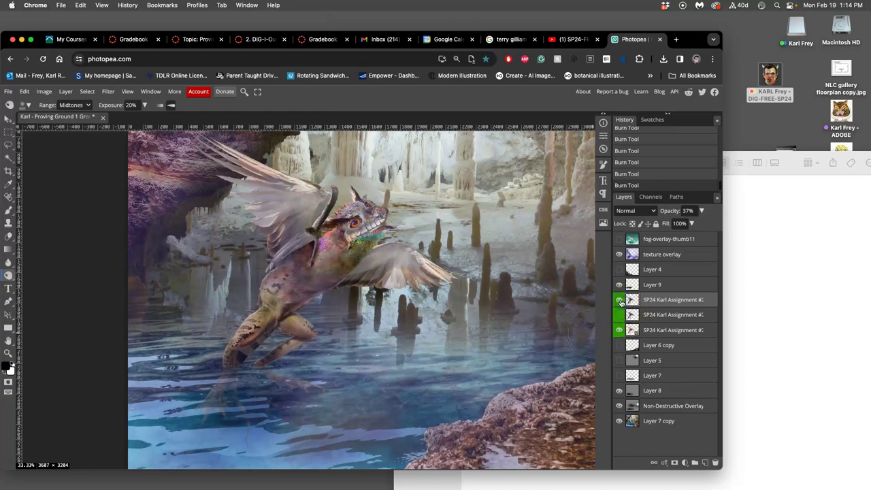
left_click(620, 300)
left_click(621, 317)
left_click(635, 314)
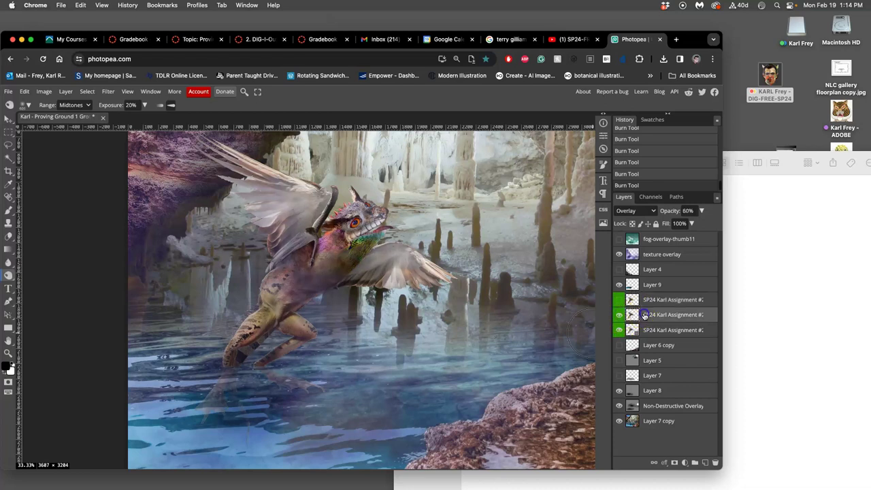
Set the creature layer to Normal and copy its lassoed head onto new Layer 10.
left_click(632, 210)
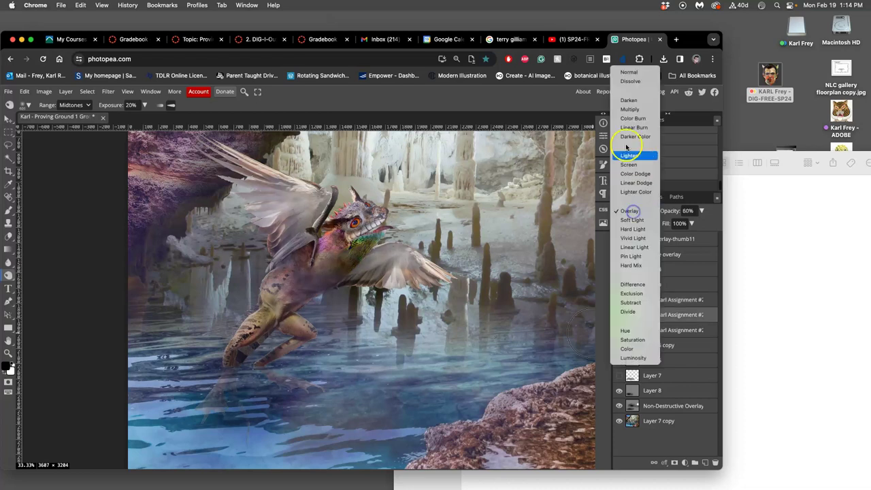
left_click(628, 72)
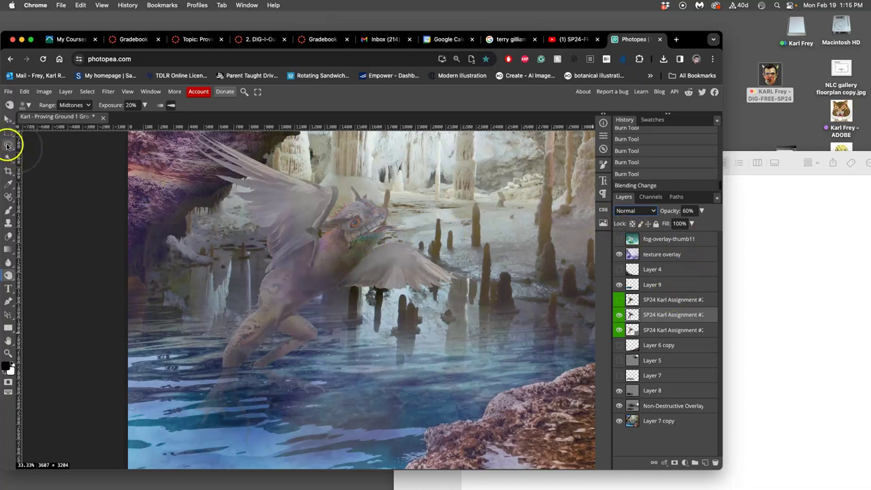
left_click(8, 144)
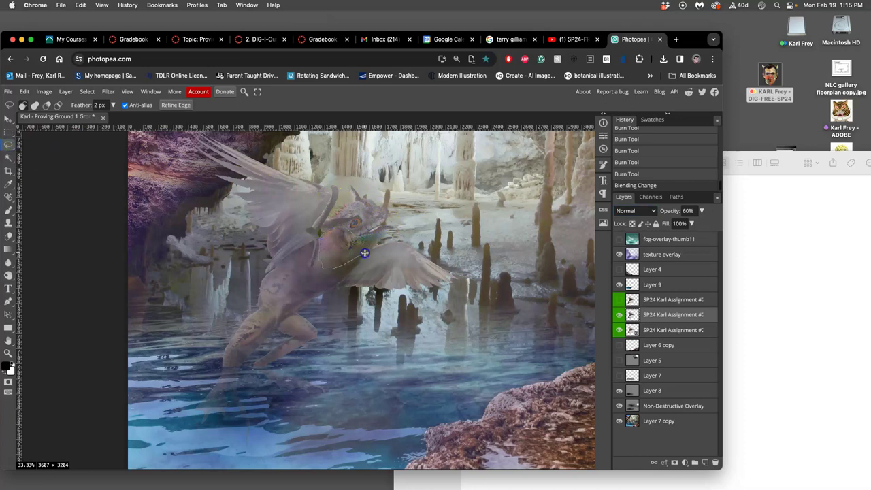
left_click_drag(389, 233, 387, 233)
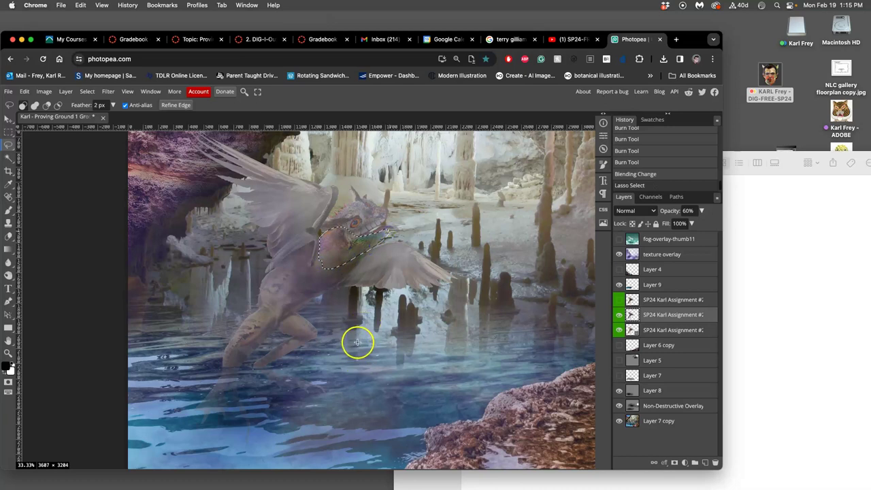
key("super+j")
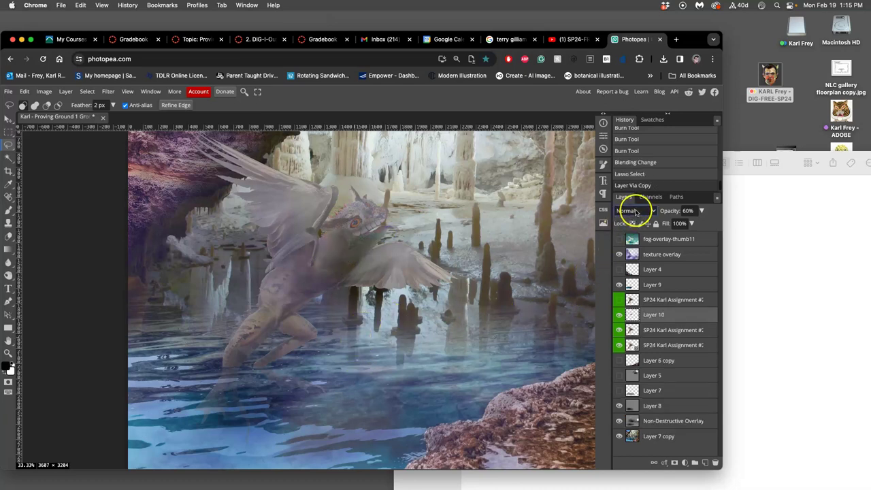
Set SP24 #2 to Overlay and lower Layer 10's opacity to 65%.
left_click(650, 330)
left_click(634, 212)
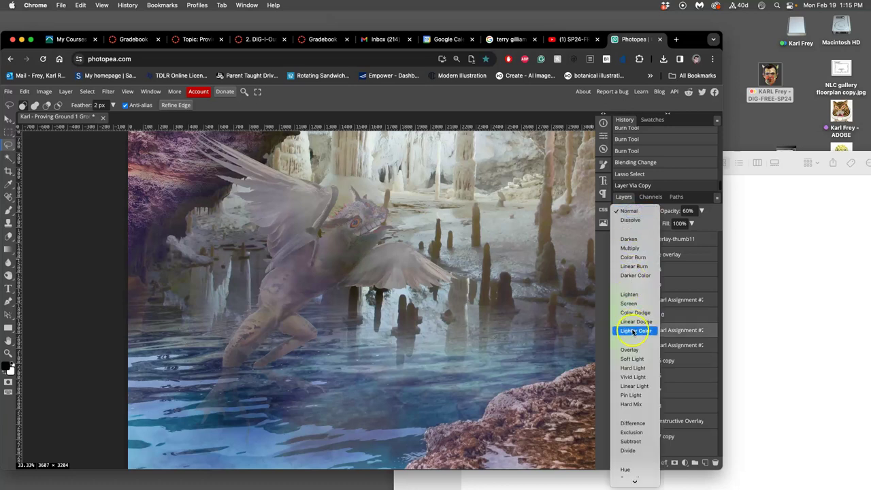
left_click(627, 351)
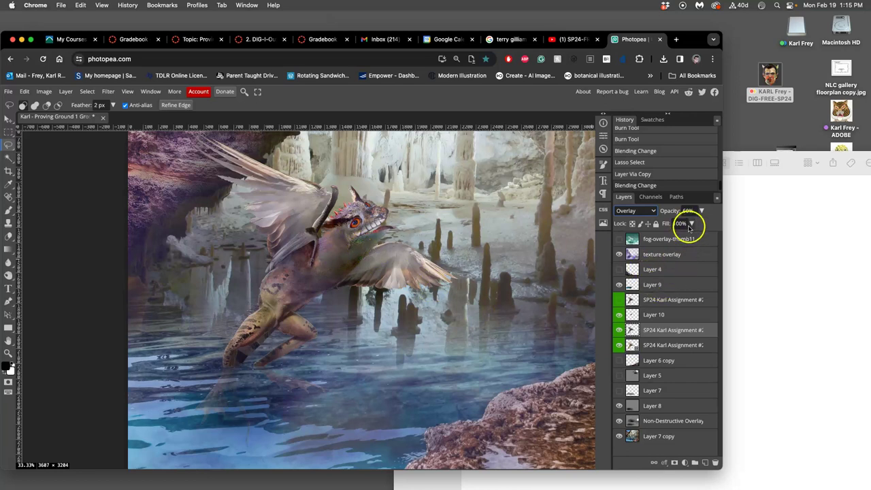
left_click(654, 315)
left_click(702, 211)
left_click_drag(686, 227, 684, 226)
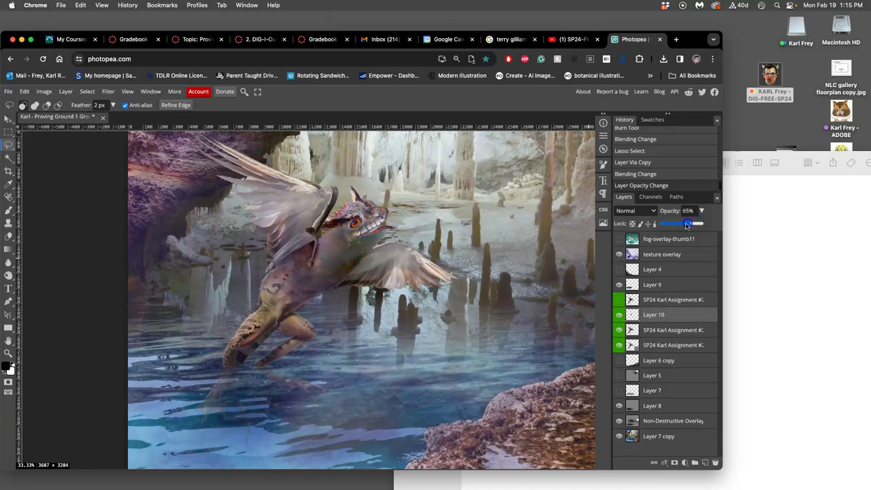
Apply Levels to the head copy with the midtone value dragged to 0.47.
left_click(45, 91)
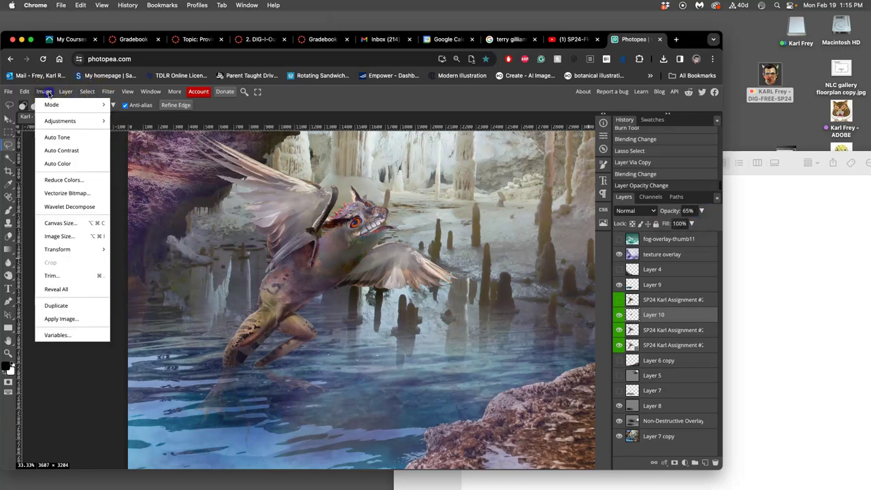
left_click(105, 124)
left_click(121, 133)
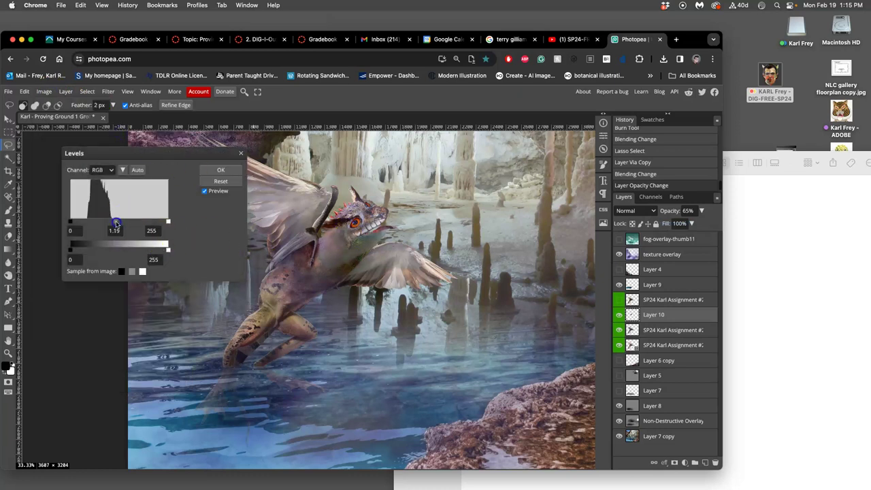
left_click_drag(117, 223, 133, 226)
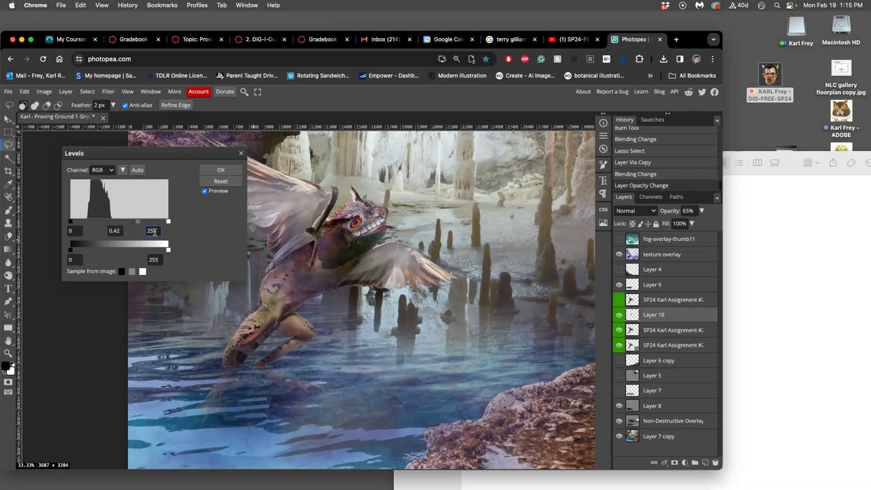
Confirm Levels, set up a large soft eraser at low strength, and undo a trial stroke.
left_click(220, 169)
left_click(11, 238)
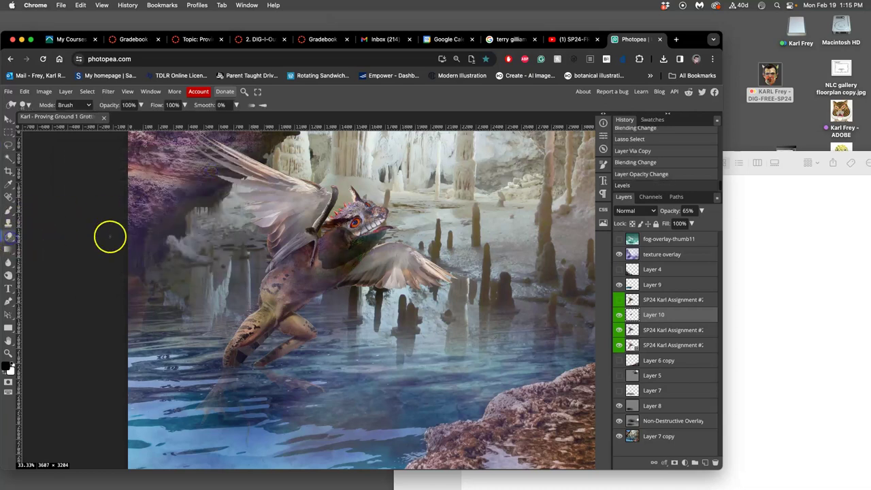
left_click(27, 105)
mouse_move(48, 131)
left_mouse_down()
mouse_move(114, 129)
mouse_move(76, 151)
left_mouse_up()
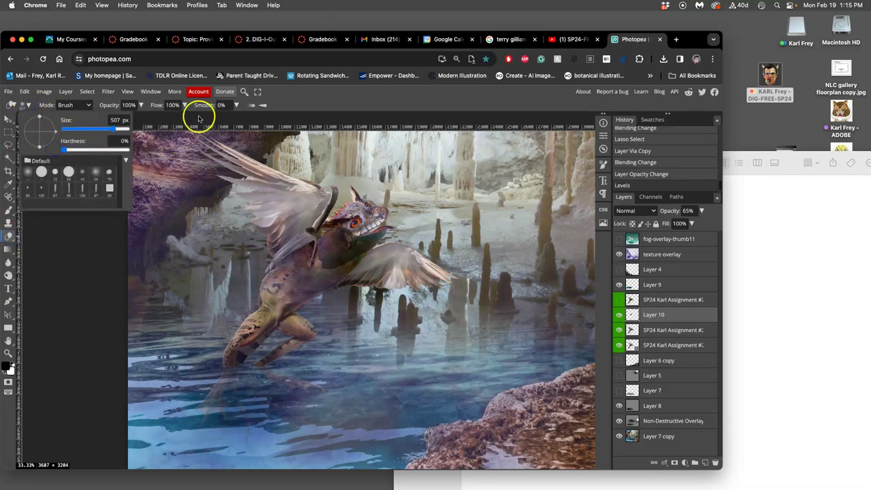
left_click(131, 114)
left_click_drag(120, 119, 117, 119)
left_click_drag(297, 235, 306, 263)
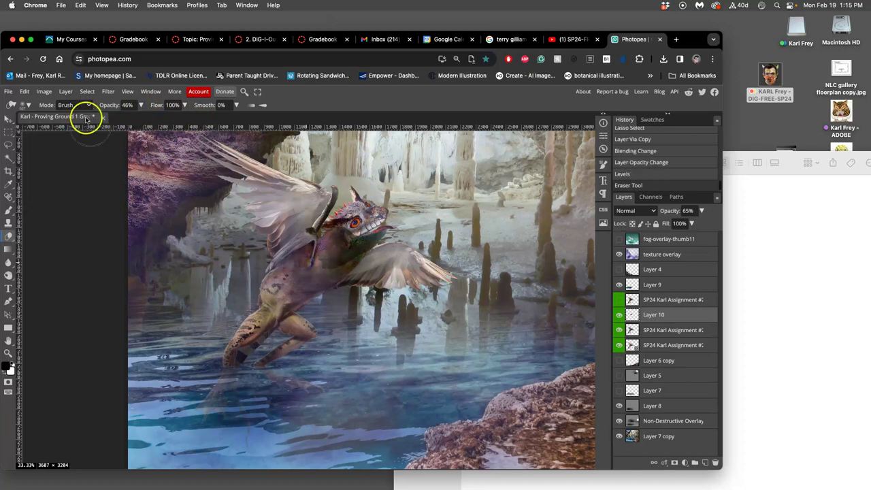
key("super+z")
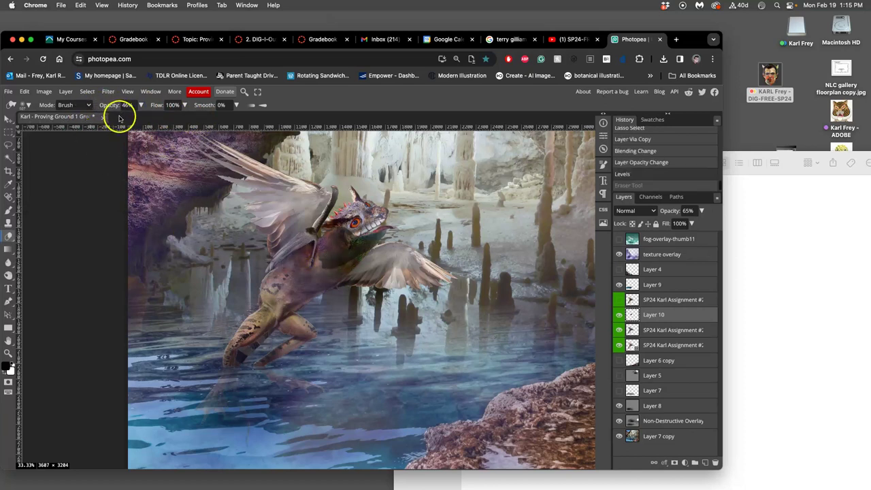
Raise eraser opacity to nearly full and erase the head copy around the neck.
left_click(140, 106)
left_click_drag(136, 114, 146, 115)
left_click(261, 105)
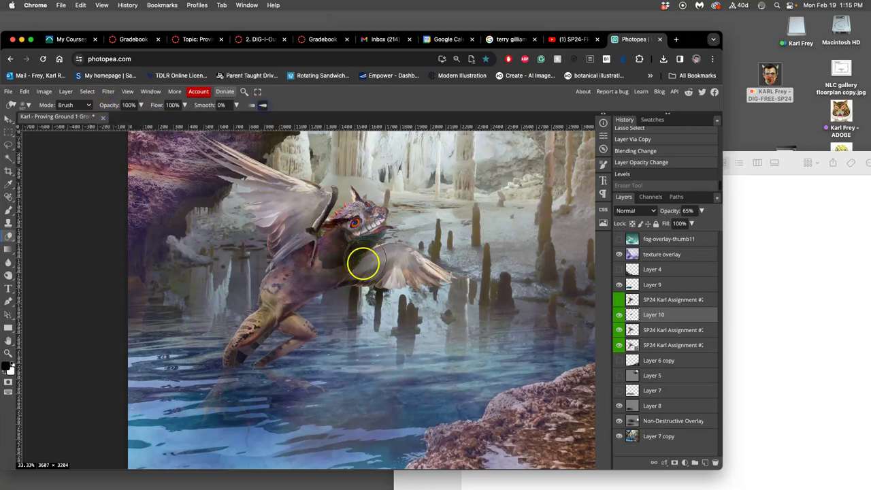
left_click_drag(360, 266, 356, 266)
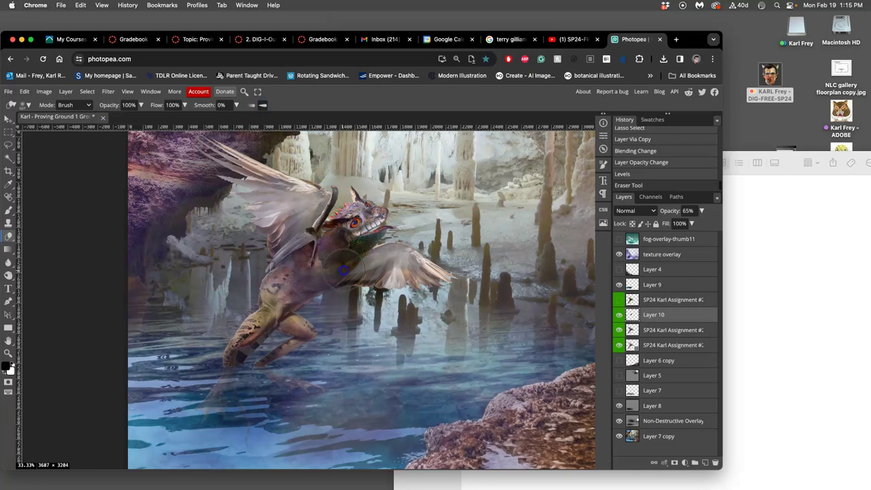
mouse_move(398, 252)
left_mouse_down()
mouse_move(399, 228)
mouse_move(348, 226)
mouse_move(353, 201)
left_mouse_up()
left_click(350, 219)
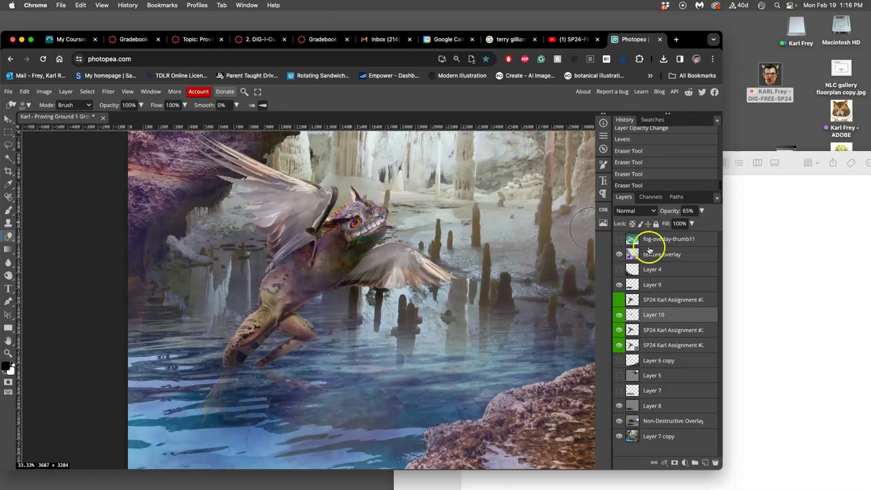
Set Layer 10 to 49% opacity and softly erase over the chest and eye at about 25% strength.
left_click(701, 211)
left_click(689, 225)
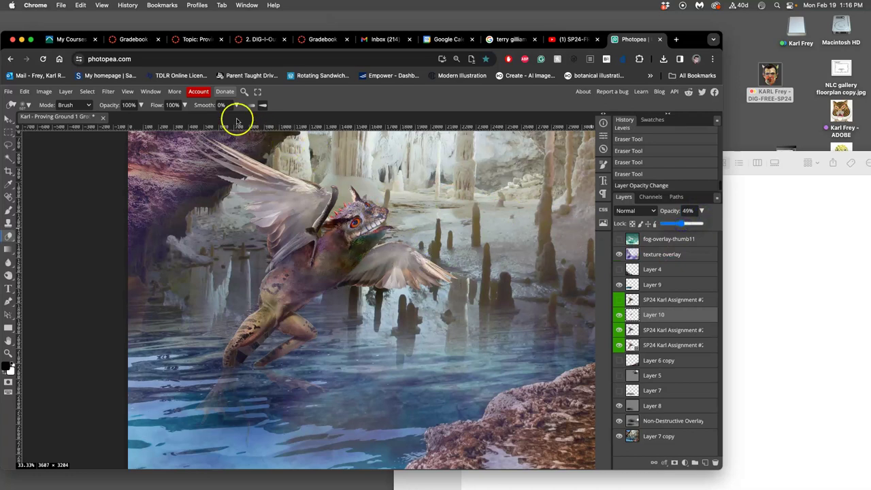
left_click(140, 106)
left_click_drag(134, 116, 110, 117)
left_click_drag(363, 249, 360, 253)
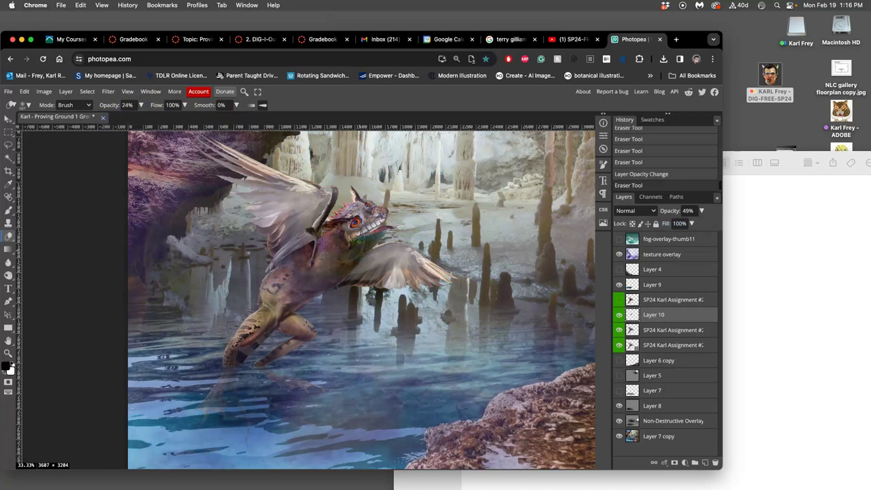
left_click(342, 240)
mouse_move(333, 295)
left_mouse_down()
mouse_move(334, 233)
mouse_move(343, 214)
left_mouse_up()
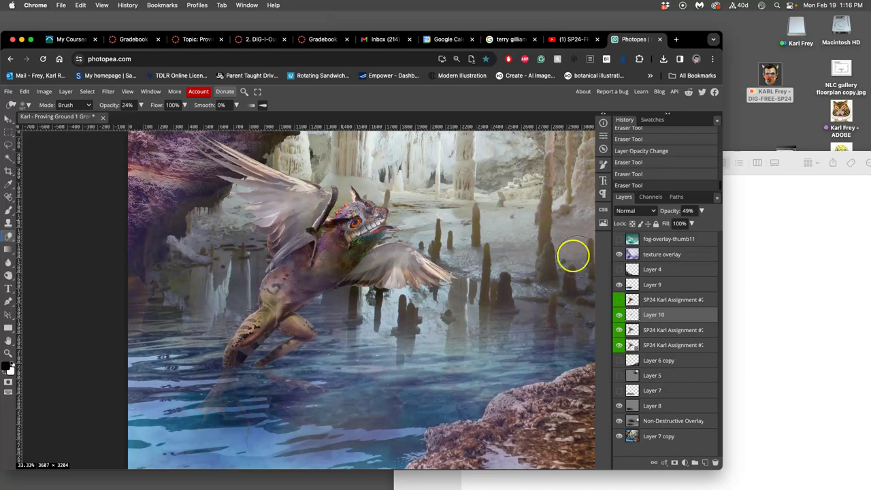
Toggle Layer 10's visibility to compare before and after, leaving it on.
left_click(619, 315)
left_click(619, 315)
left_click(619, 314)
left_click(620, 314)
left_click(620, 314)
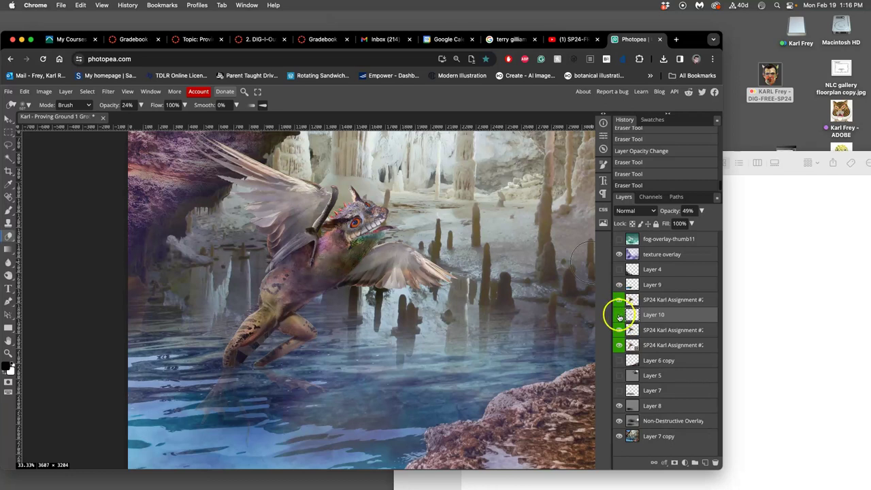
left_click(619, 316)
Zoom out and erase the shading over the lower-left water on Layer 10 and Layer 7.
key("super+minus")
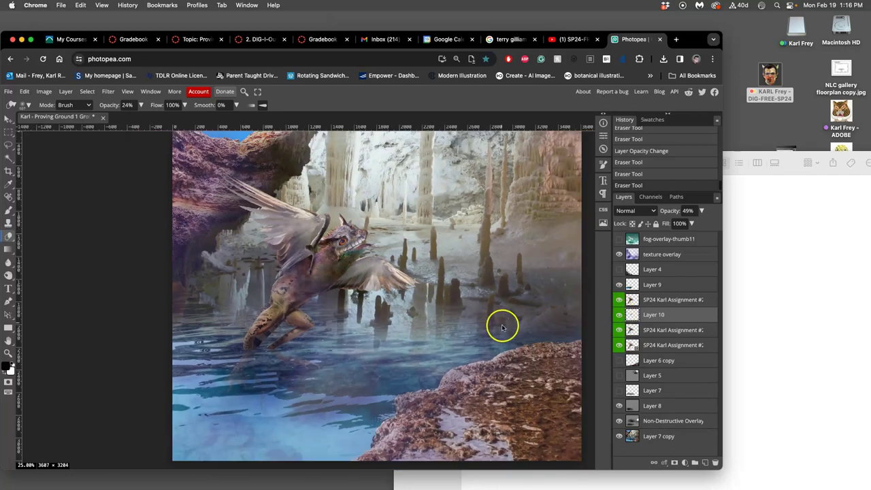
key("super+minus")
left_click_drag(365, 295, 397, 275)
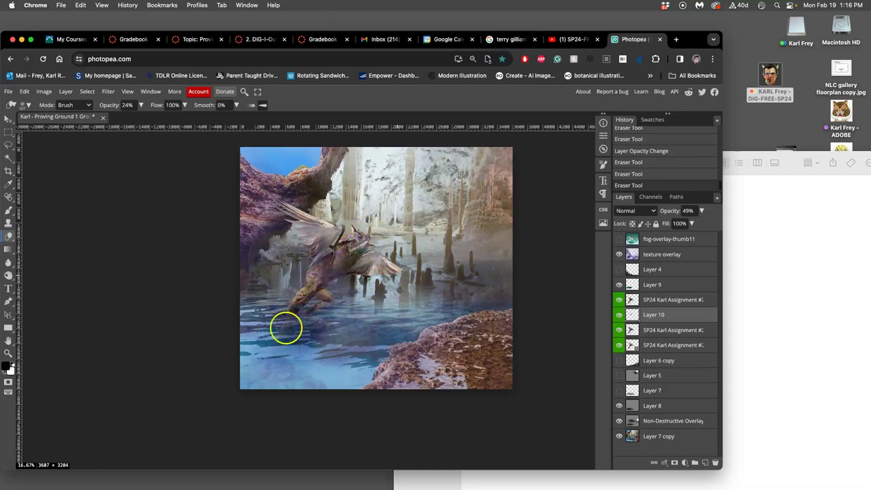
mouse_move(324, 330)
left_mouse_down()
mouse_move(287, 326)
mouse_move(299, 331)
left_mouse_up()
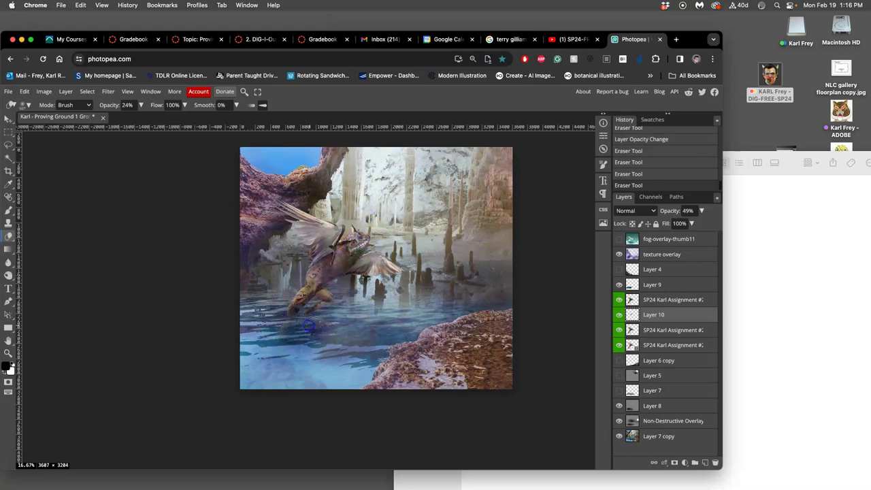
left_click(641, 393)
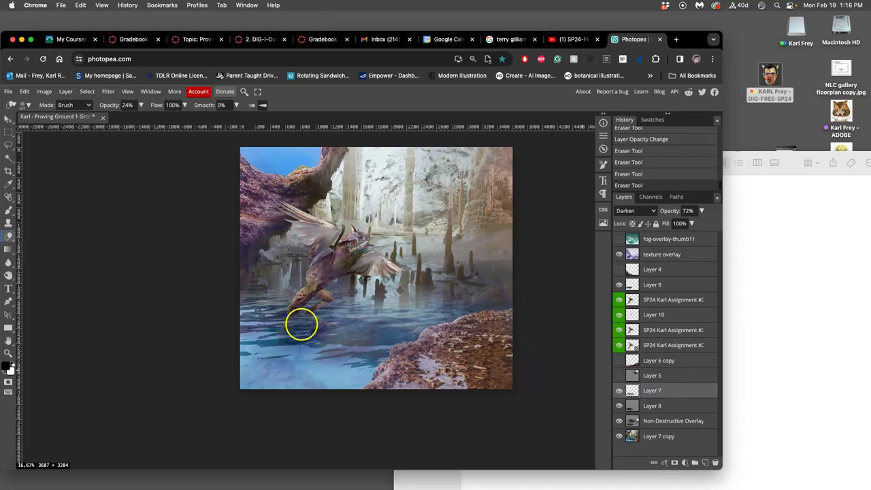
mouse_move(301, 325)
left_mouse_down()
mouse_move(274, 322)
mouse_move(304, 334)
mouse_move(327, 319)
mouse_move(293, 326)
mouse_move(337, 326)
left_mouse_up()
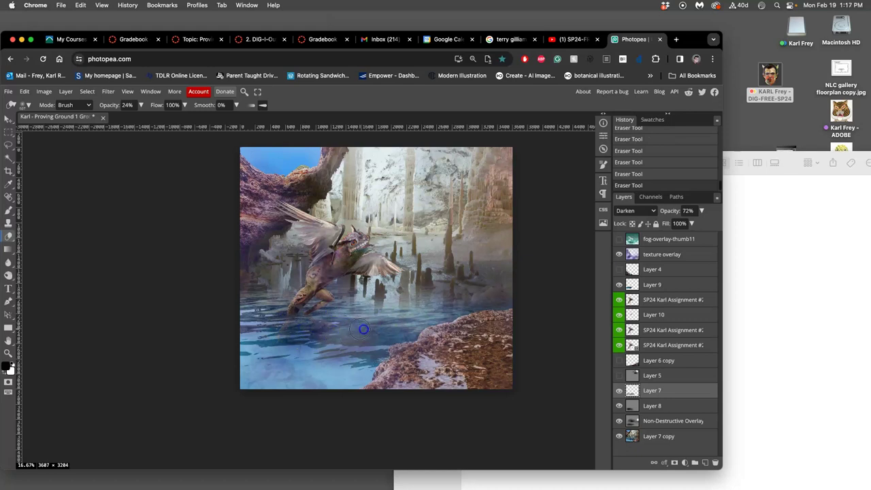
Check Layer 5 and Layer 6 copy, then delete both.
left_click(619, 376)
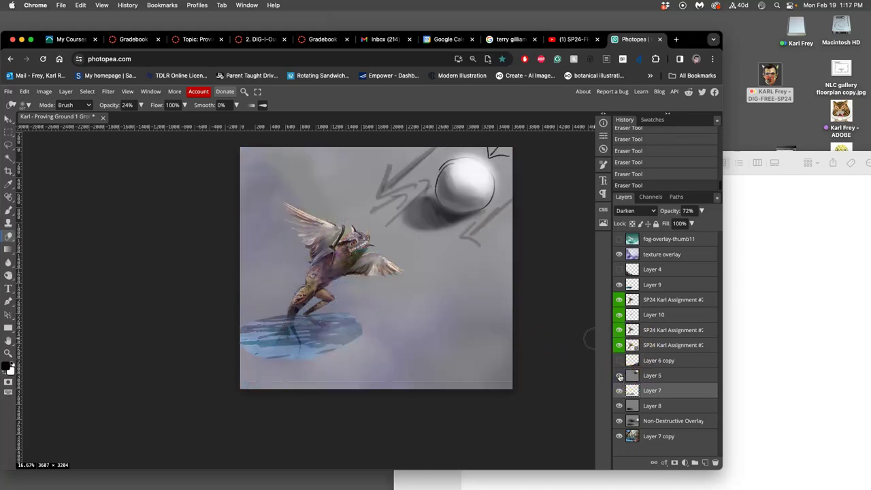
left_click(619, 376)
left_click(622, 361)
left_click(621, 362)
left_click(648, 363)
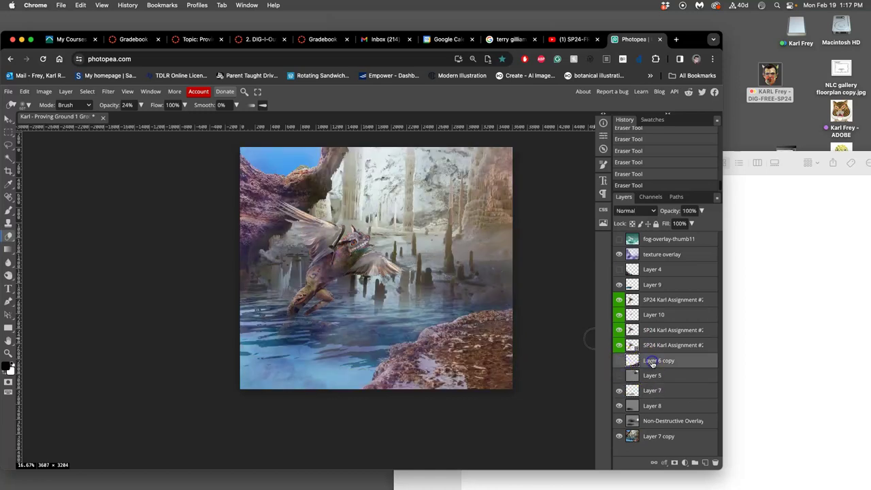
left_click(681, 364)
key("Delete")
left_click(667, 361)
key("Delete")
Show Layer 4's rocky foreground, keep the fog overlay hidden, and zoom out.
left_click(619, 270)
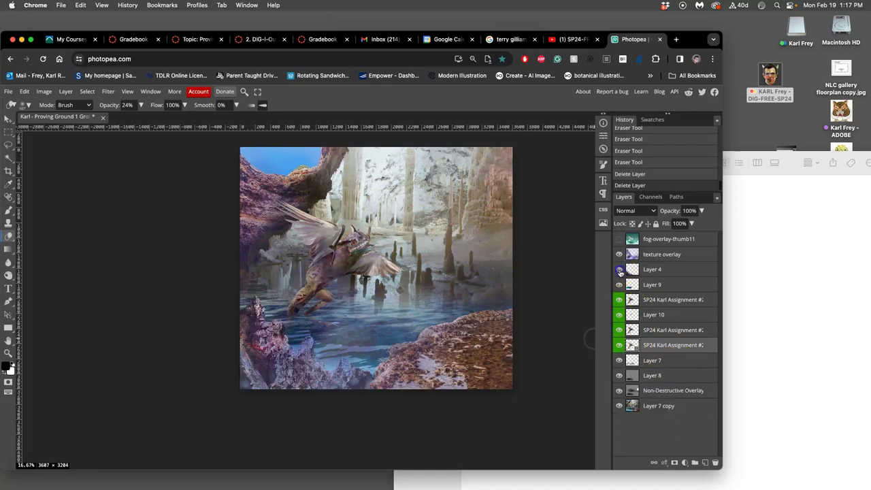
left_click(619, 239)
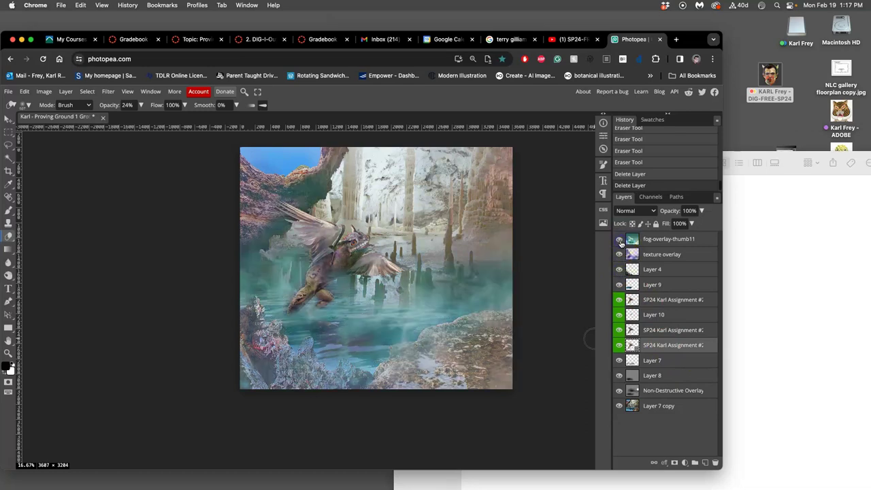
left_click(619, 240)
left_click(619, 239)
left_click(619, 239)
key("super+minus")
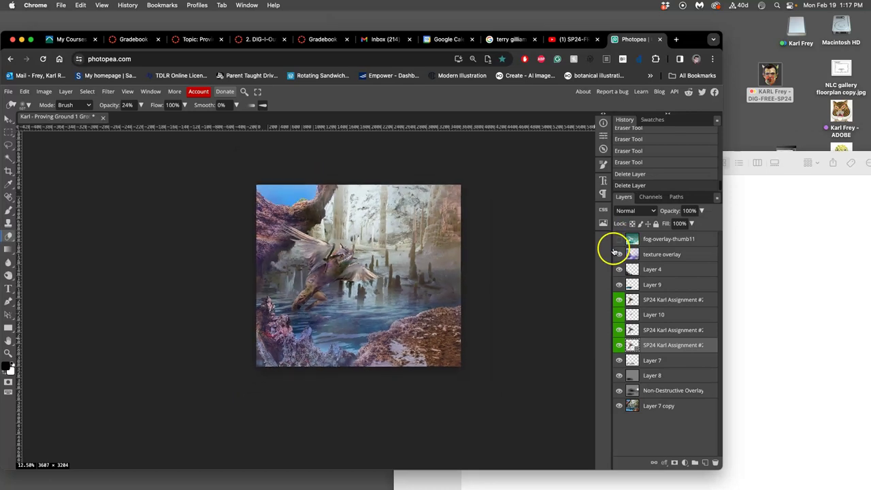
Zoom in on the creature, compare its layer, and select the upper creature layer.
scroll(487, 281, "up", 1)
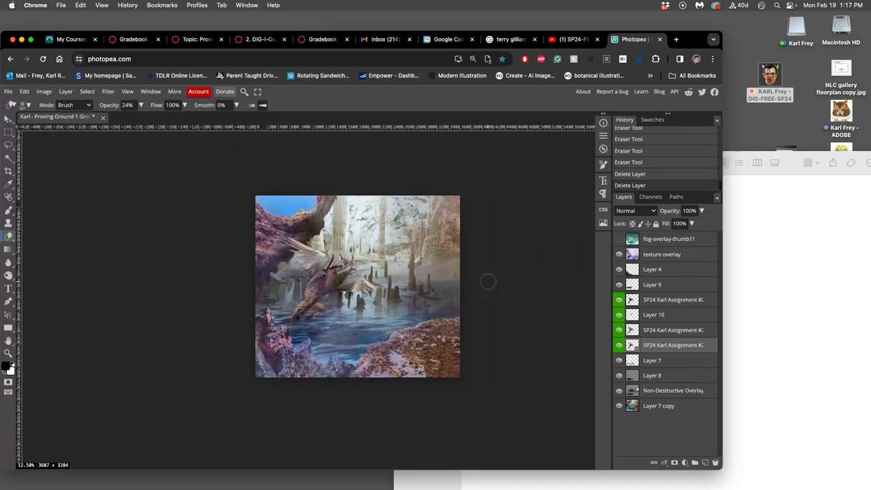
key("super+equal")
key("super+equal")
key("super+equal")
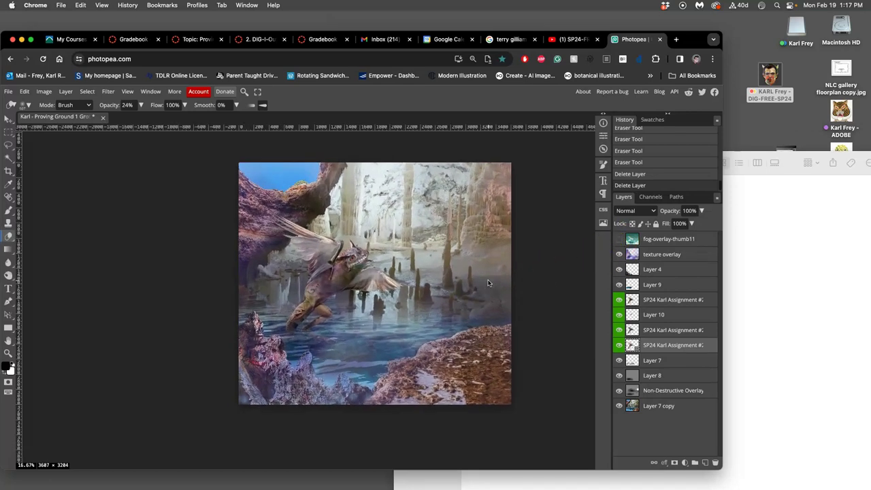
key("super+equal")
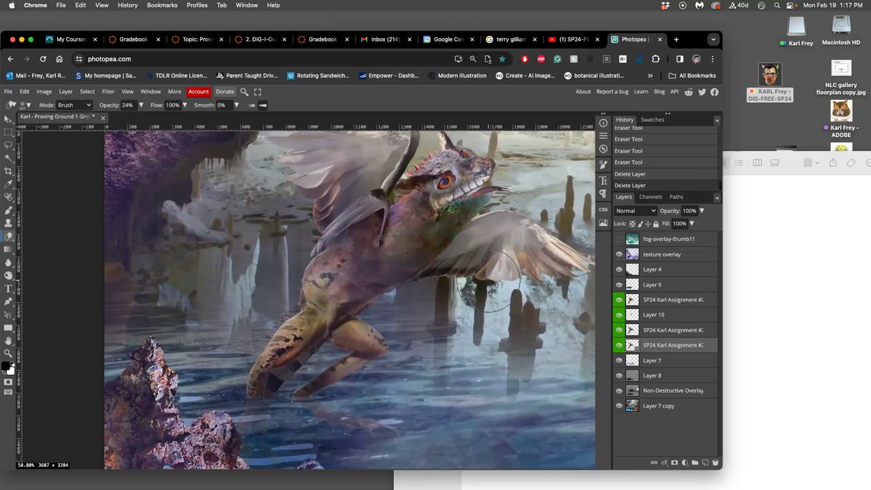
scroll(488, 279, "up", 3)
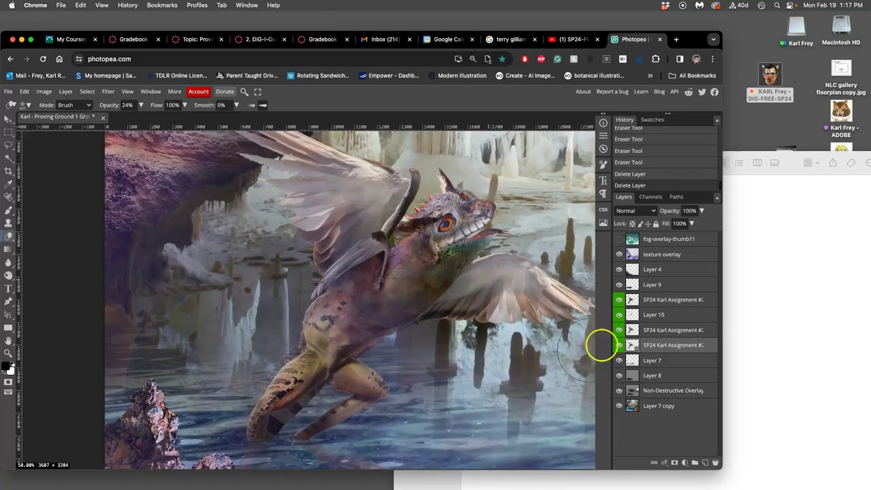
left_click(620, 300)
left_click(620, 300)
left_click(651, 305)
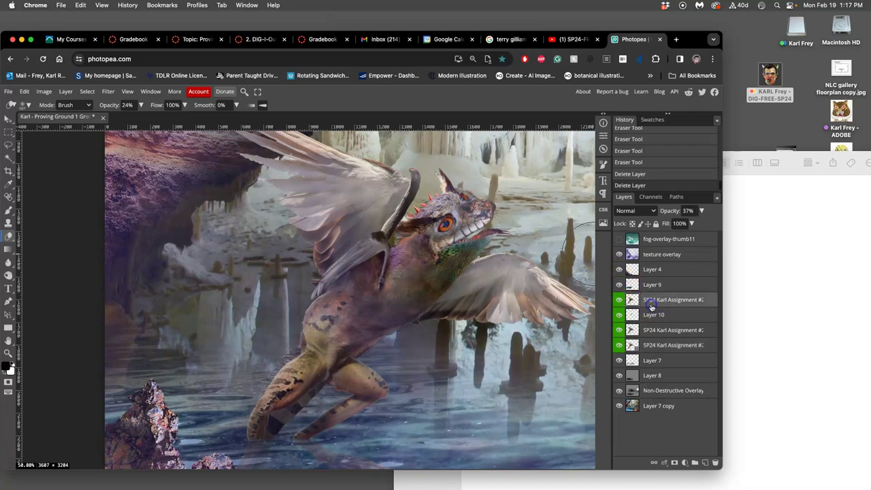
scroll(575, 285, "down", 5)
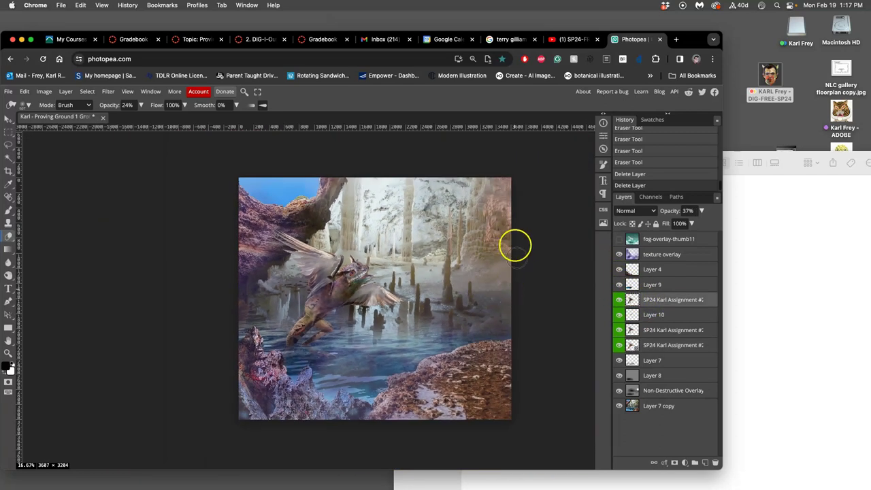
Choose the Dodge Tool with 20% exposure and a 490 px brush at 0% hardness.
right_click(9, 274)
left_click(38, 276)
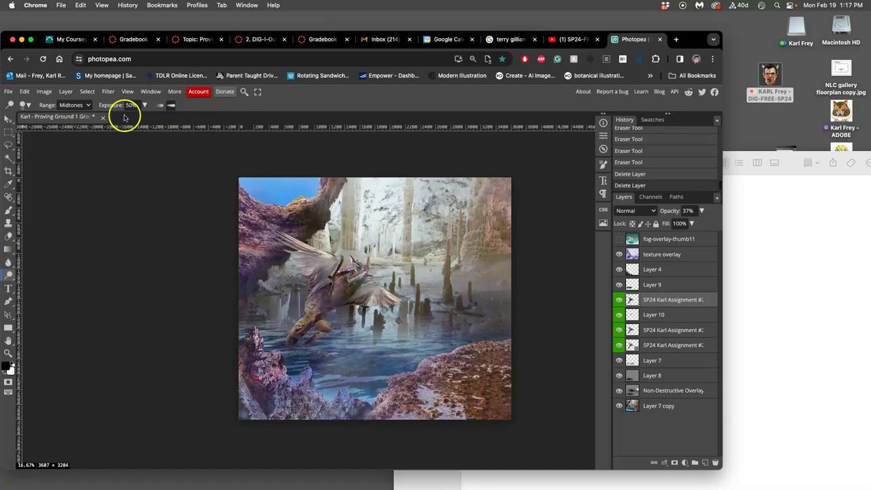
left_click(145, 104)
left_click_drag(119, 121, 112, 121)
left_click(26, 105)
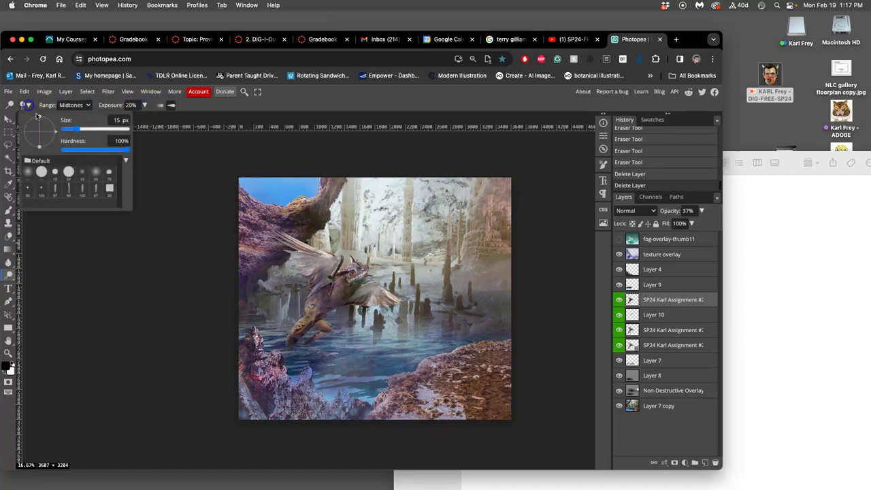
left_click_drag(82, 127, 112, 130)
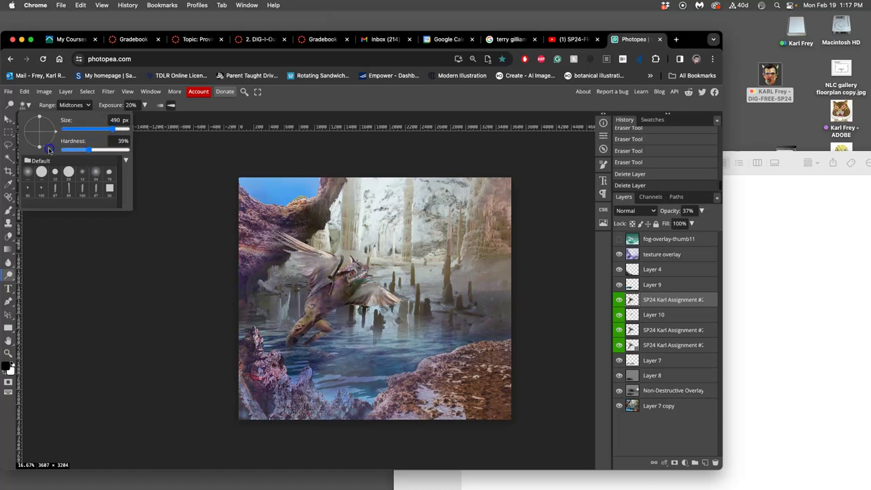
left_click(88, 150)
left_click_drag(66, 149, 62, 149)
Dodge the creature's head, neck and wing areas lighter.
left_click(401, 252)
scroll(401, 254, "up", 3)
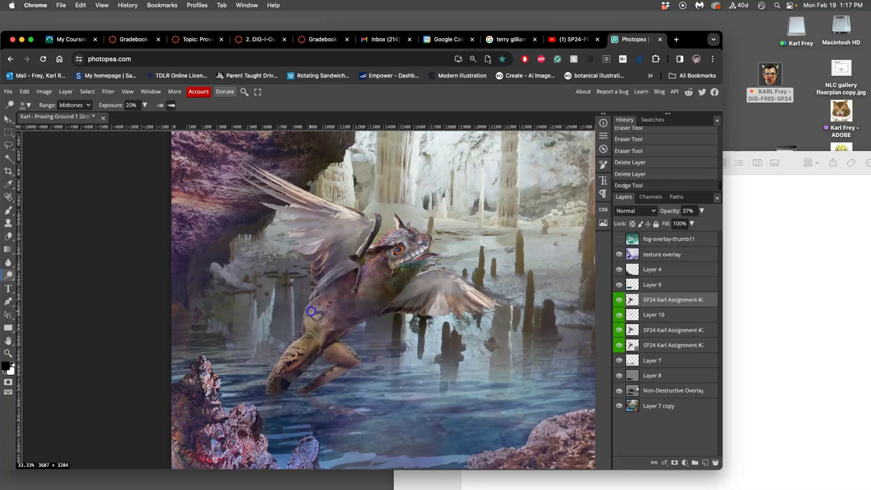
left_click(330, 219)
left_click(405, 241)
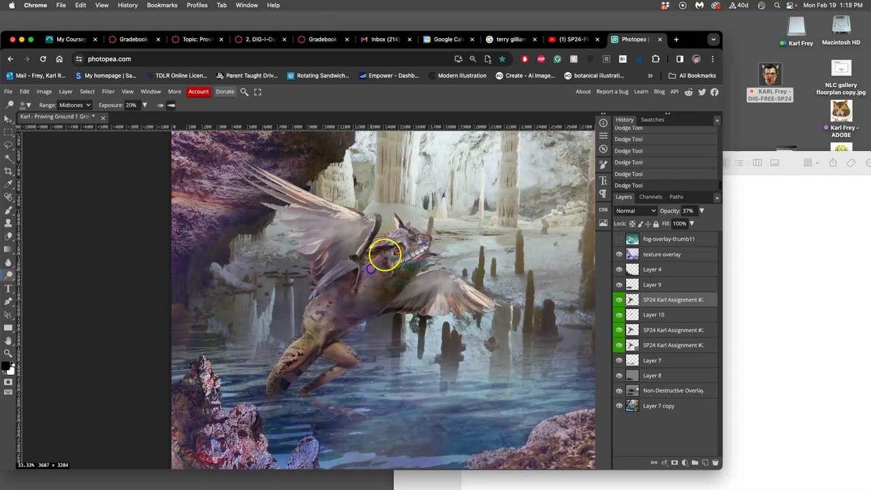
left_click(422, 252)
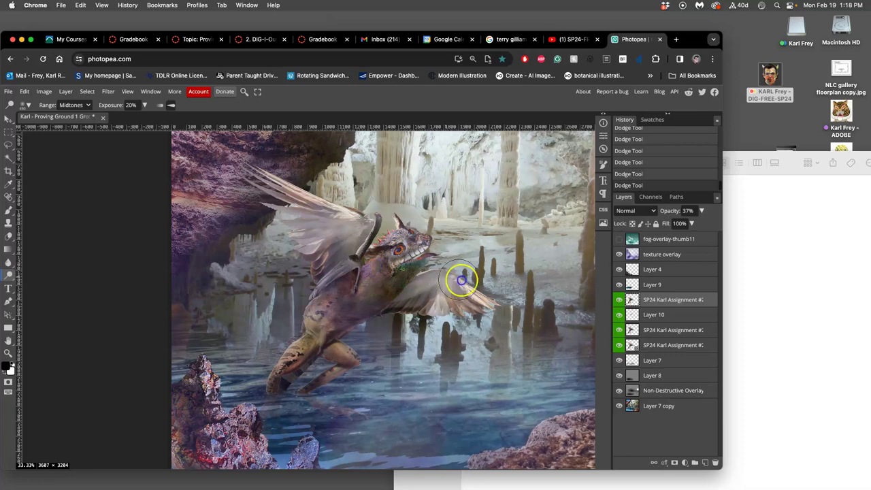
left_click(435, 270)
left_click(365, 208)
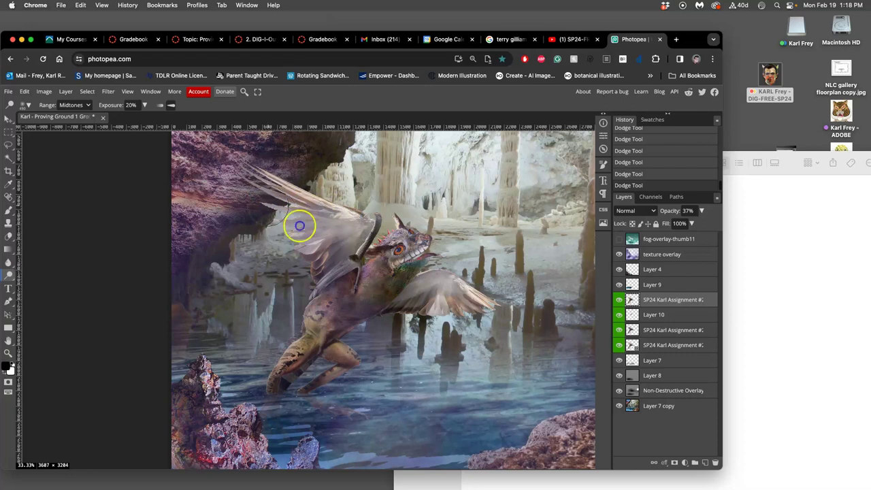
left_click(280, 210)
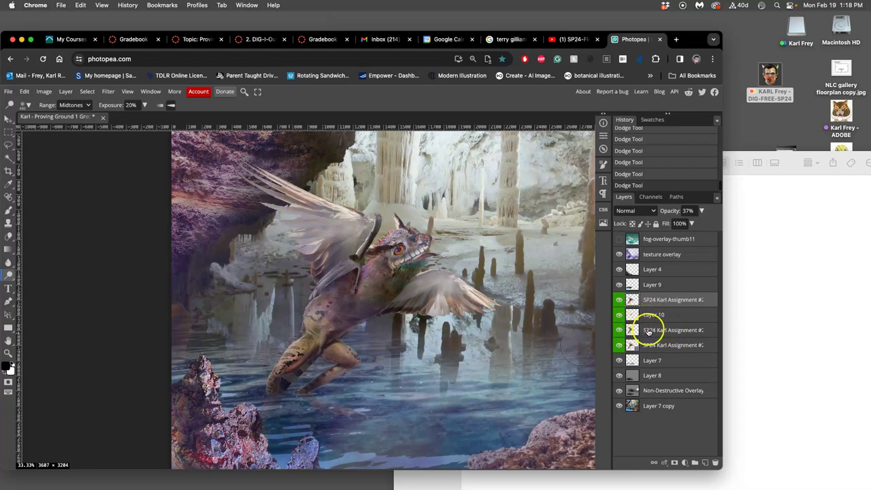
Compare the Overlay creature layer, then brighten the upper wing up toward the head.
left_click(649, 330)
left_click(619, 330)
left_click(619, 330)
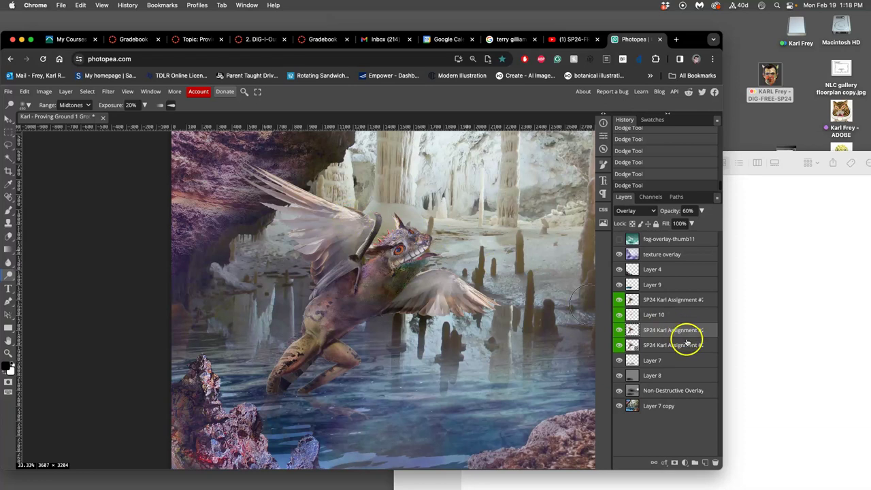
mouse_move(355, 218)
left_mouse_down()
mouse_move(301, 215)
mouse_move(343, 226)
mouse_move(274, 198)
mouse_move(350, 215)
mouse_move(317, 204)
mouse_move(470, 259)
mouse_move(398, 230)
mouse_move(375, 294)
mouse_move(326, 299)
left_mouse_up()
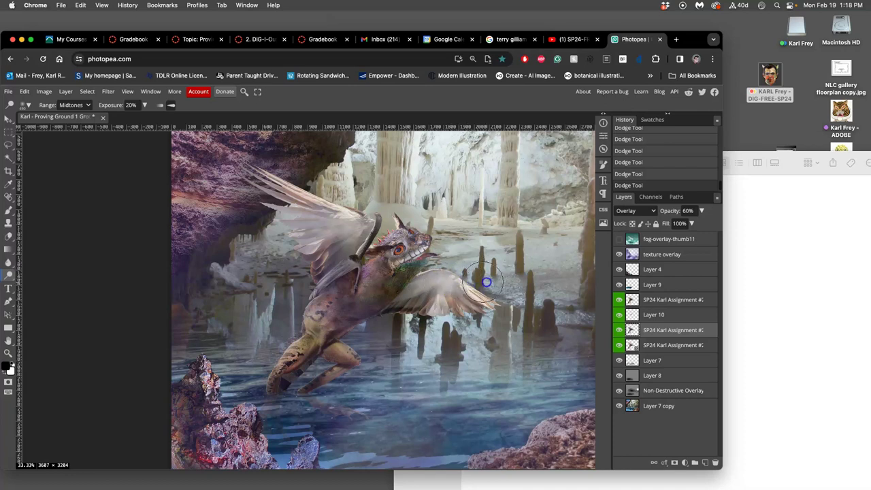
left_click_drag(449, 272, 428, 233)
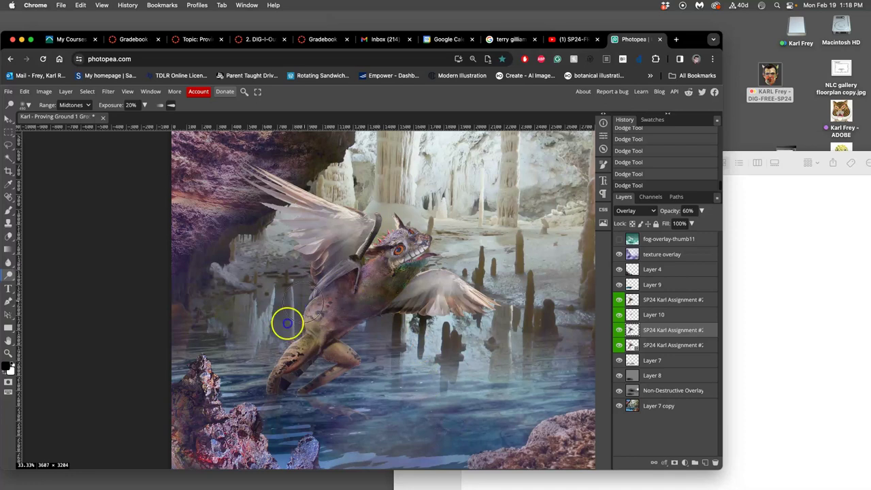
Restore the undone dodge strokes from the History panel.
key("super+minus")
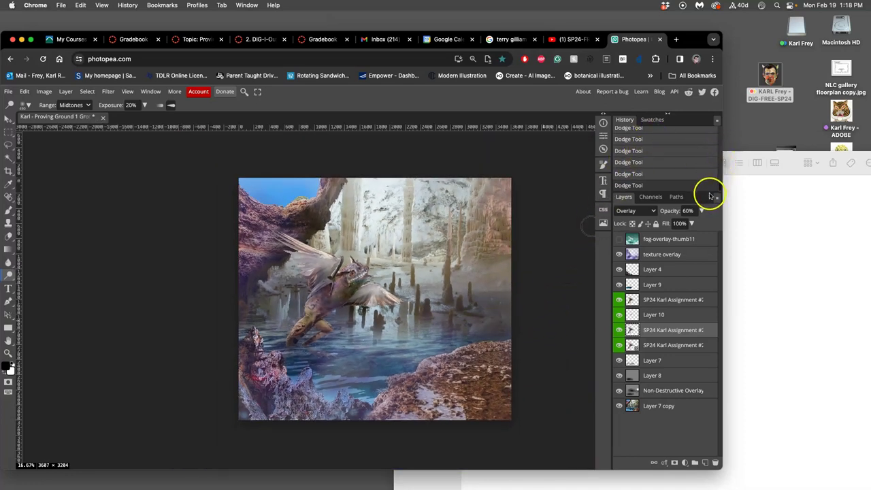
scroll(717, 182, "down", 2)
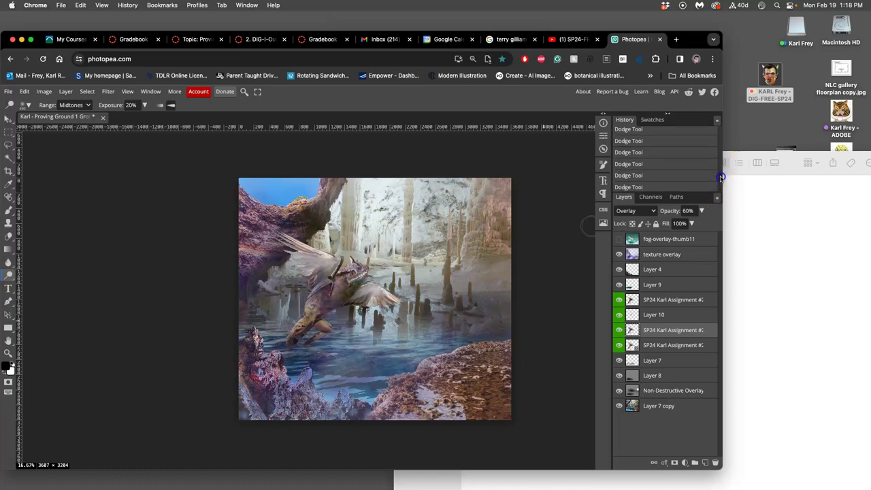
scroll(719, 142, "down", 3)
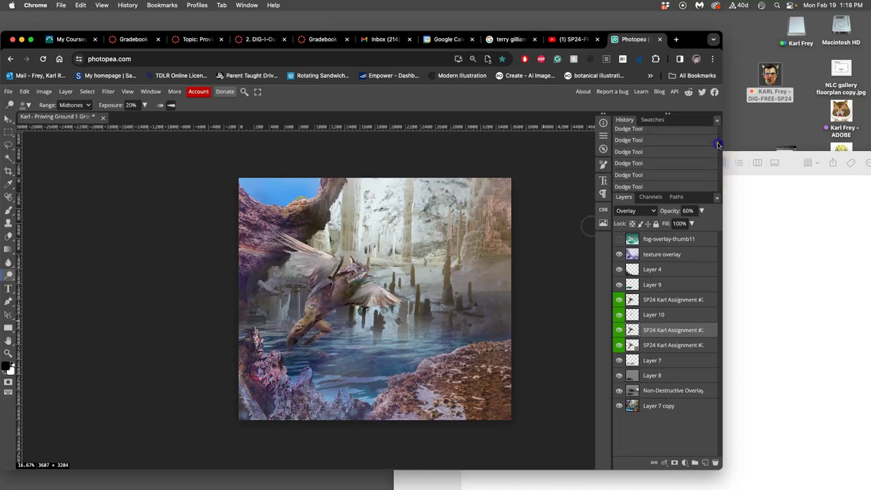
left_click(654, 132)
left_click(649, 167)
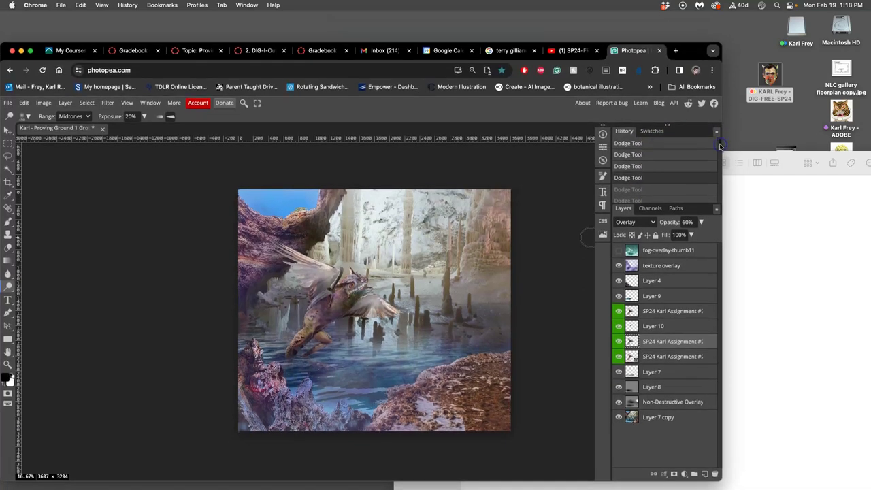
left_click_drag(719, 145, 712, 202)
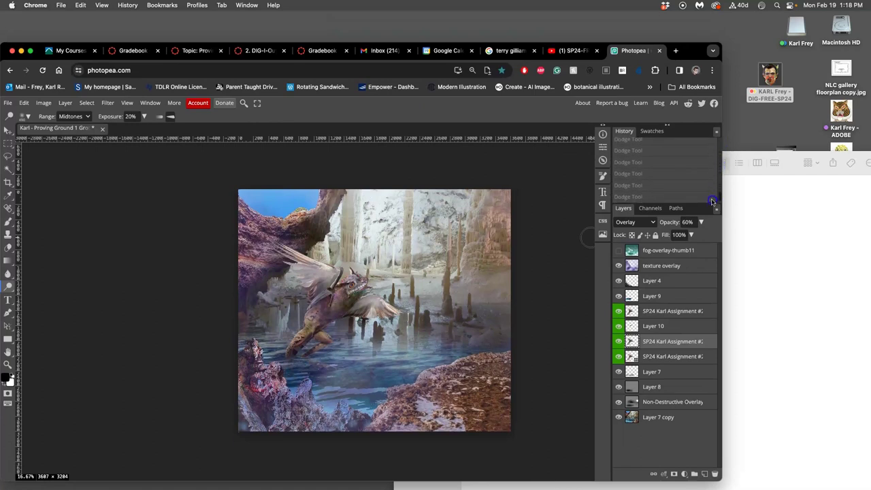
left_click(655, 198)
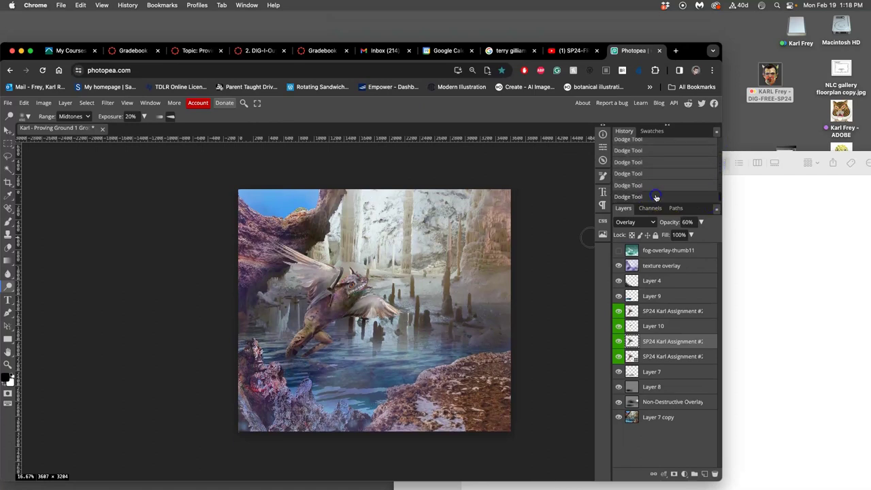
Toggle the creature layer and its copy to compare, leaving both visible.
left_click(620, 341)
left_click(620, 341)
left_click(620, 342)
left_click(621, 342)
left_click(619, 312)
left_click(619, 312)
left_click(619, 312)
left_click(619, 312)
left_click(619, 312)
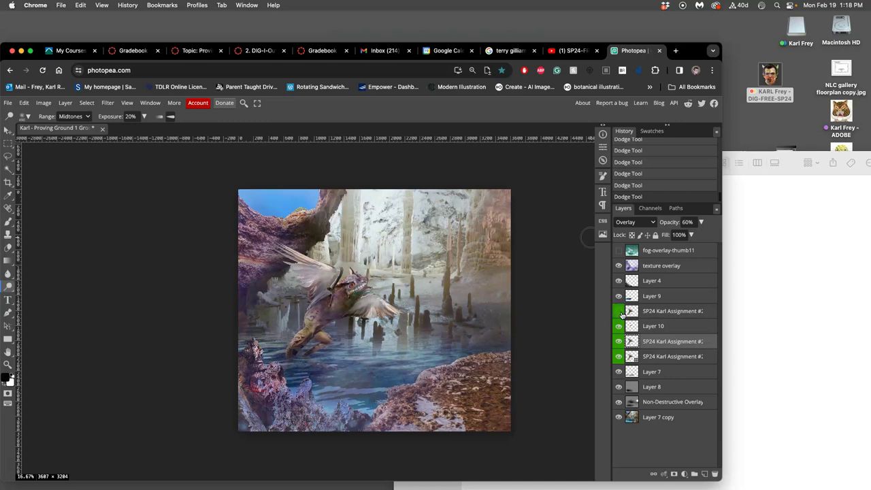
left_click(620, 312)
Lower the creature copy's opacity to 39% and add another dodge stroke.
left_click(646, 312)
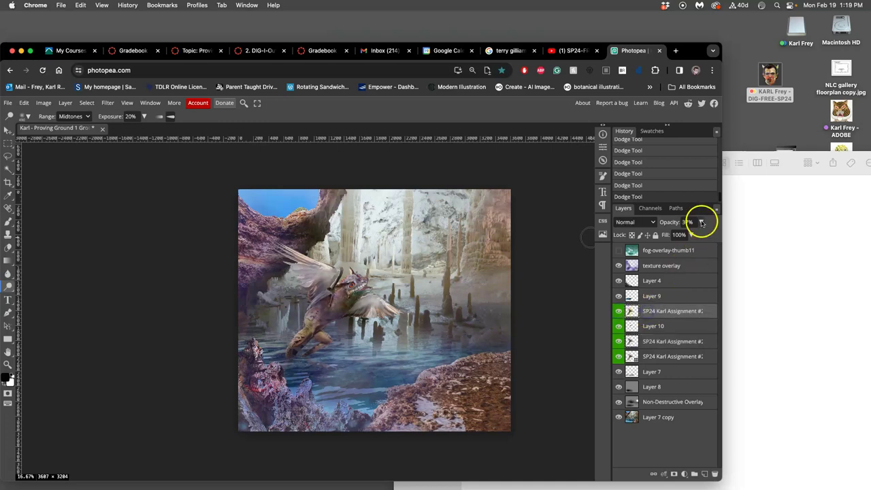
left_click_drag(701, 222, 678, 238)
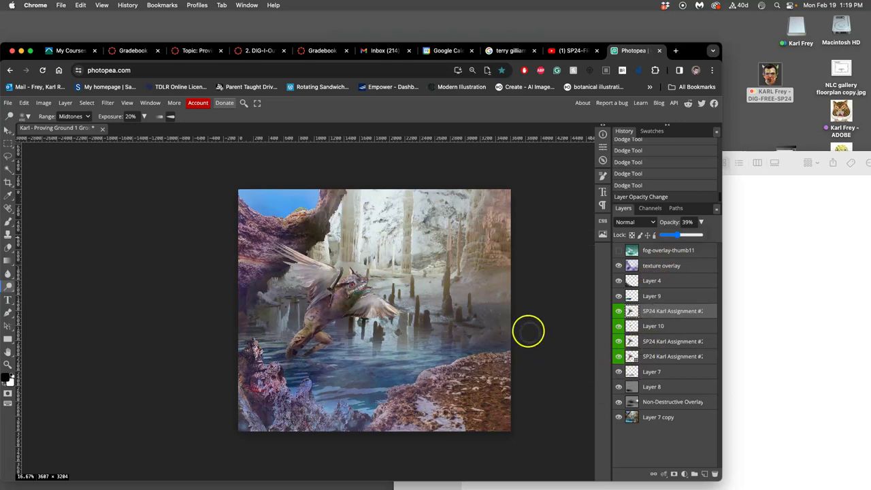
mouse_move(538, 320)
left_mouse_down()
mouse_move(418, 350)
mouse_move(174, 357)
mouse_move(204, 352)
mouse_move(235, 365)
left_mouse_up()
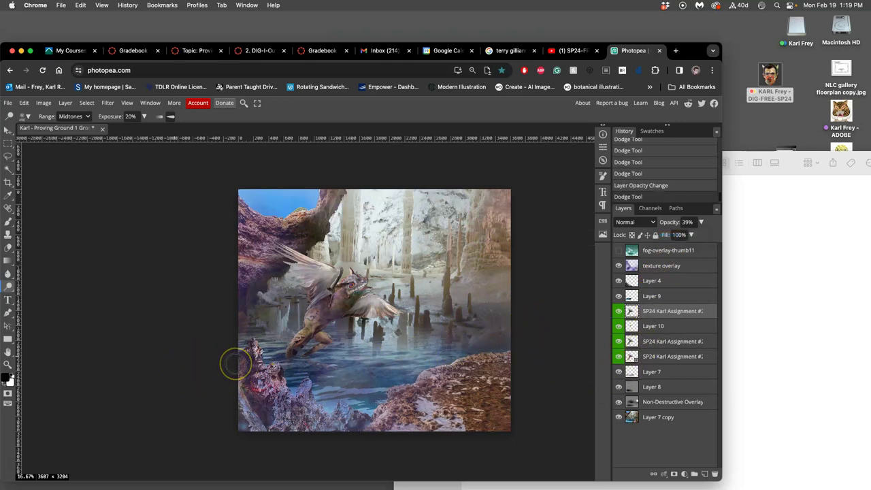
Dodge the creature's leg, then toggle the lower creature layer on and off to compare.
key("super+equal")
key("super+equal")
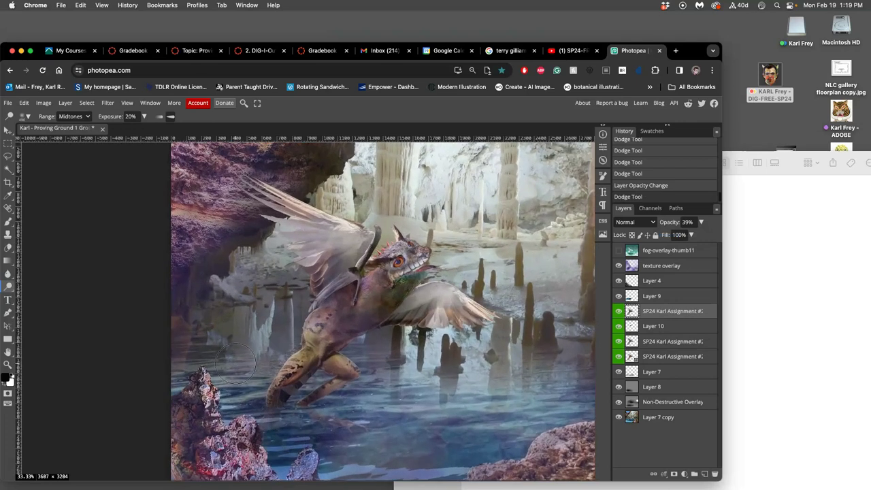
mouse_move(245, 197)
left_mouse_down()
mouse_move(416, 190)
mouse_move(336, 252)
mouse_move(404, 272)
mouse_move(314, 344)
mouse_move(337, 340)
mouse_move(330, 354)
mouse_move(557, 336)
mouse_move(647, 357)
left_mouse_up()
left_click(651, 356)
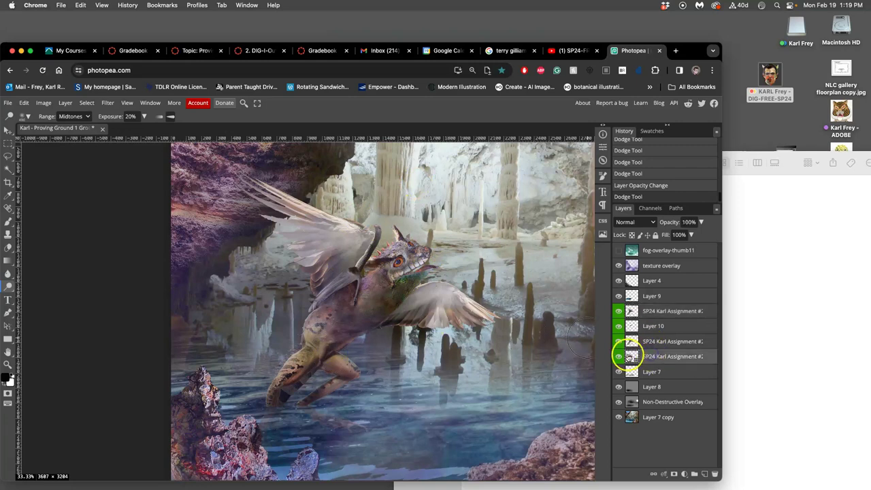
left_click(618, 355)
left_click(619, 356)
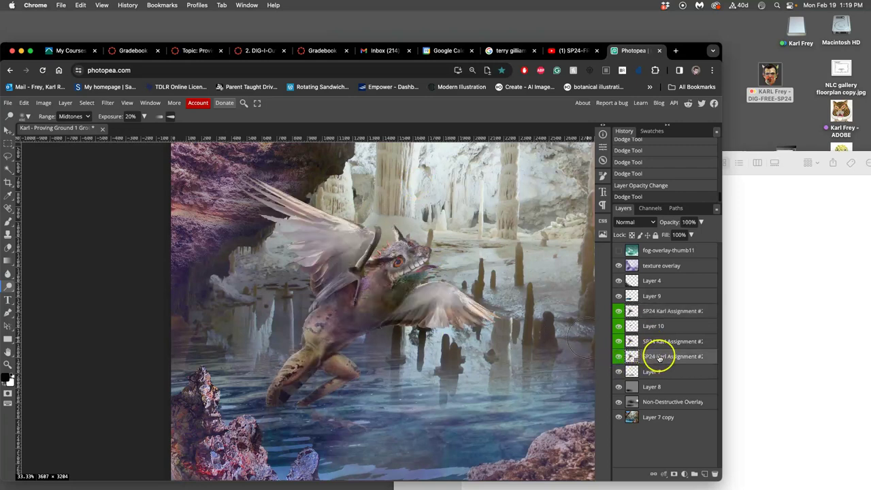
right_click(652, 355)
left_click(682, 371)
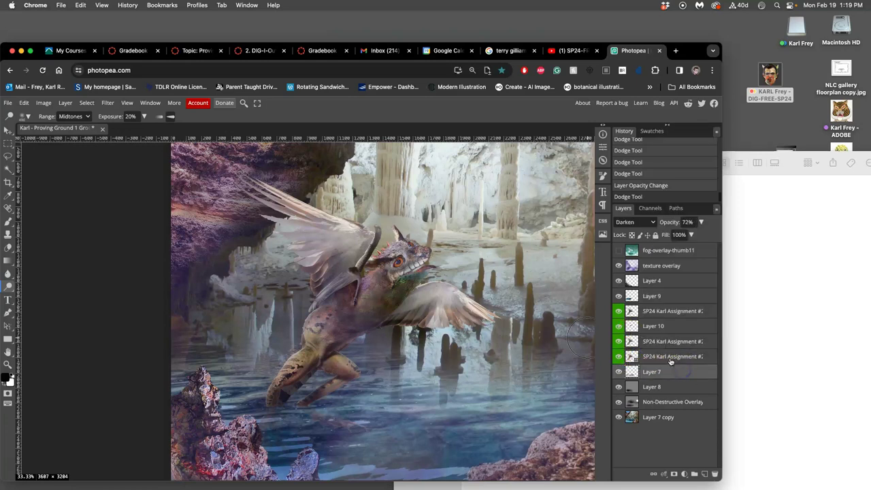
left_click(670, 357)
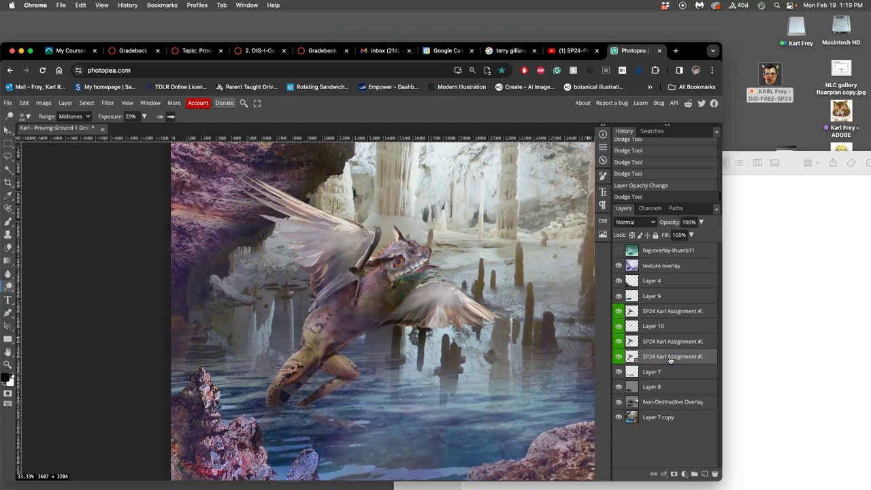
scroll(382, 218, "down", 2)
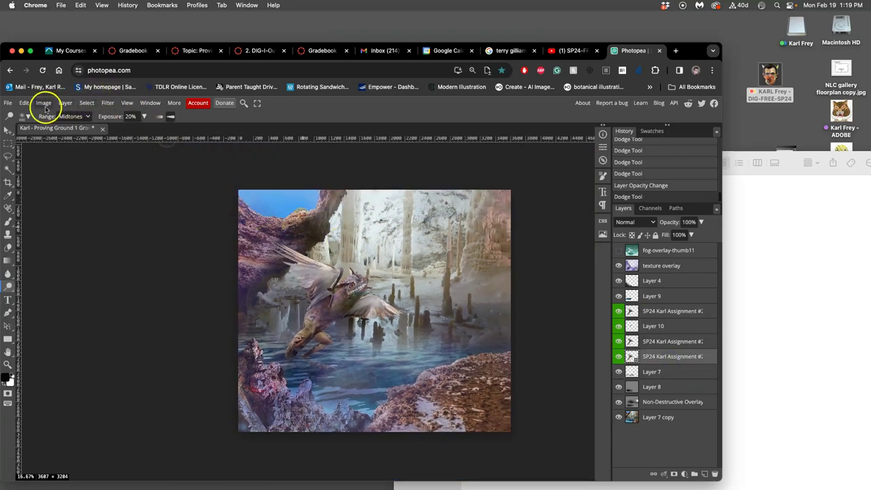
Apply a Levels smart filter to the lower creature layer with gamma 0.95 and output white 238.
left_click(44, 103)
mouse_move(58, 134)
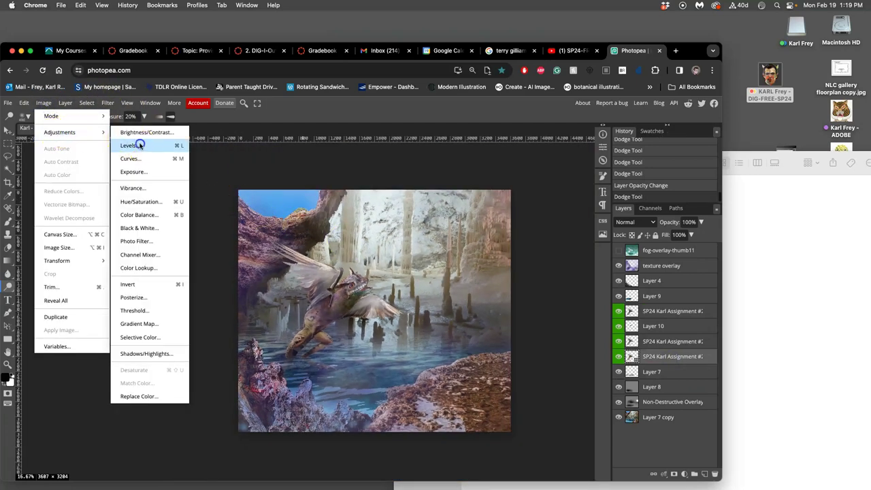
left_click(130, 146)
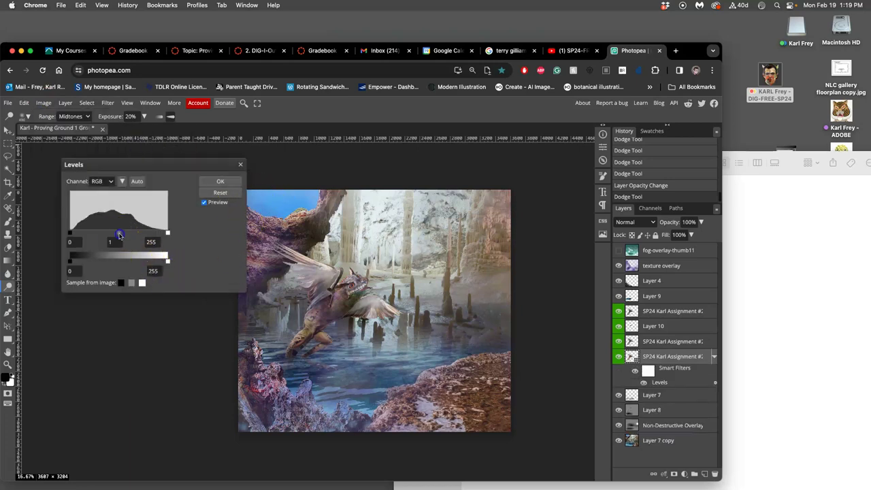
mouse_move(119, 234)
left_mouse_down()
mouse_move(104, 233)
mouse_move(123, 234)
left_mouse_up()
left_click_drag(163, 262, 168, 265)
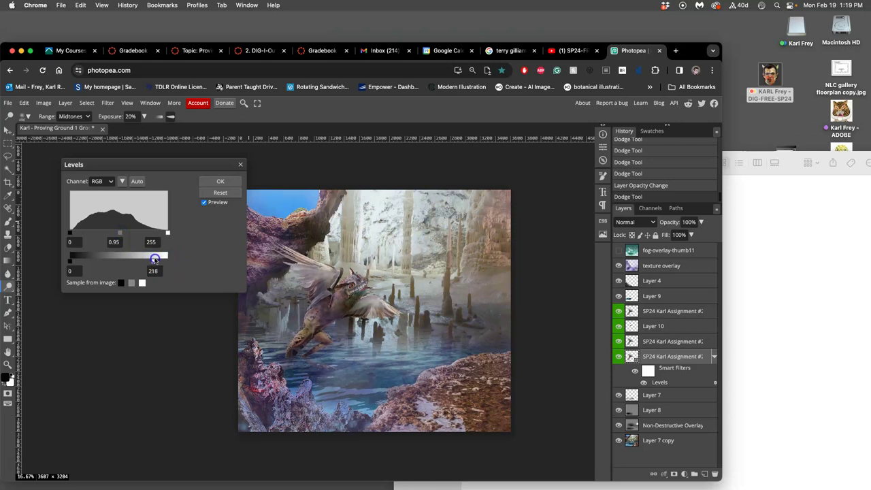
left_click_drag(71, 260, 82, 263)
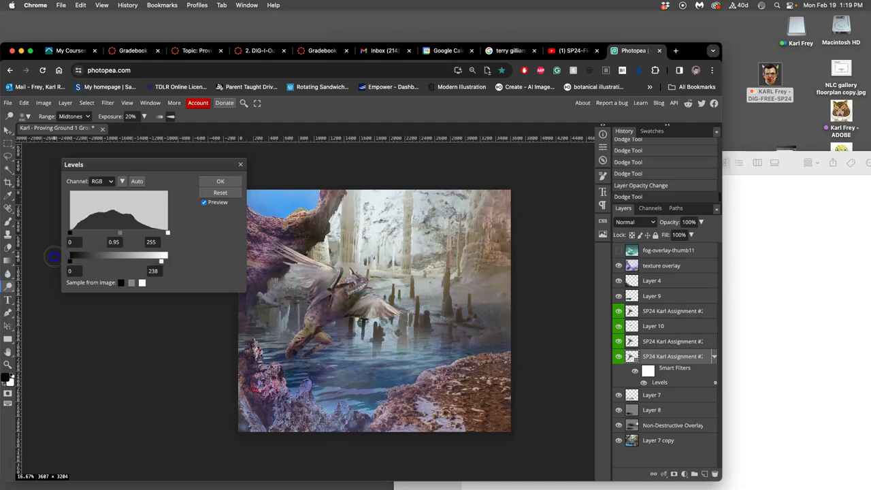
left_click(162, 262)
left_click(218, 182)
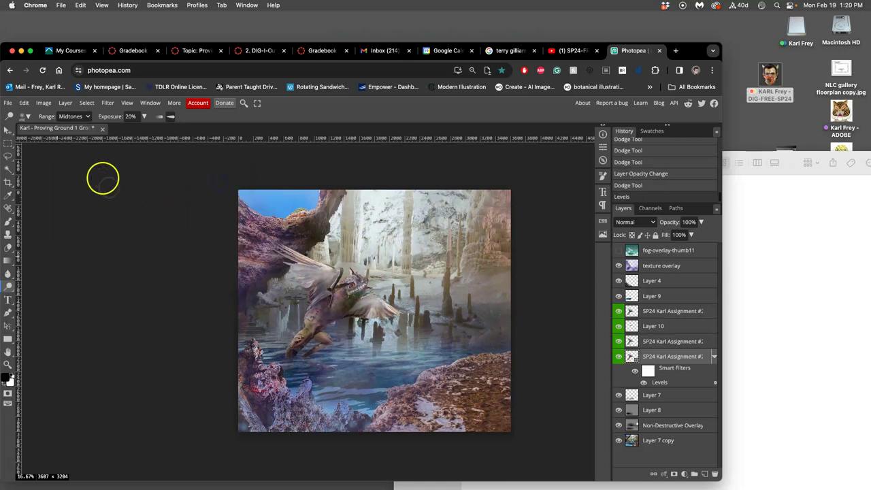
Add a Color Balance filter and shift the shadows toward cyan and blue.
left_click(45, 103)
mouse_move(59, 133)
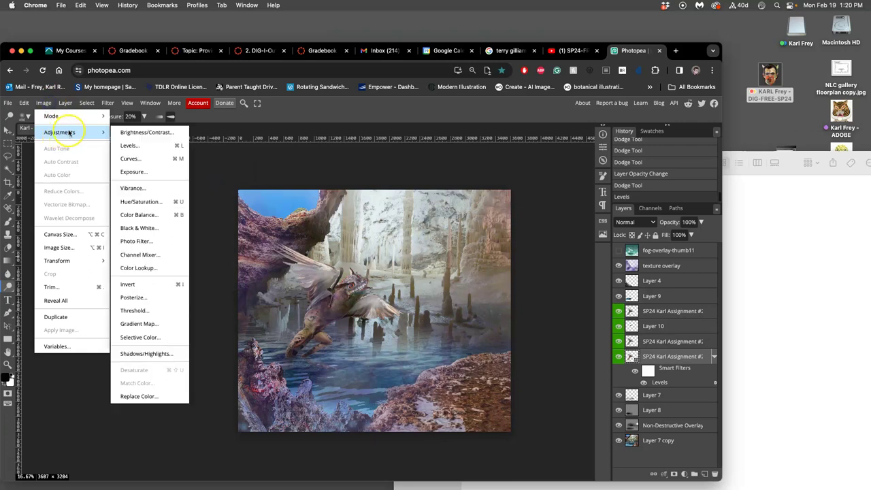
left_click(141, 212)
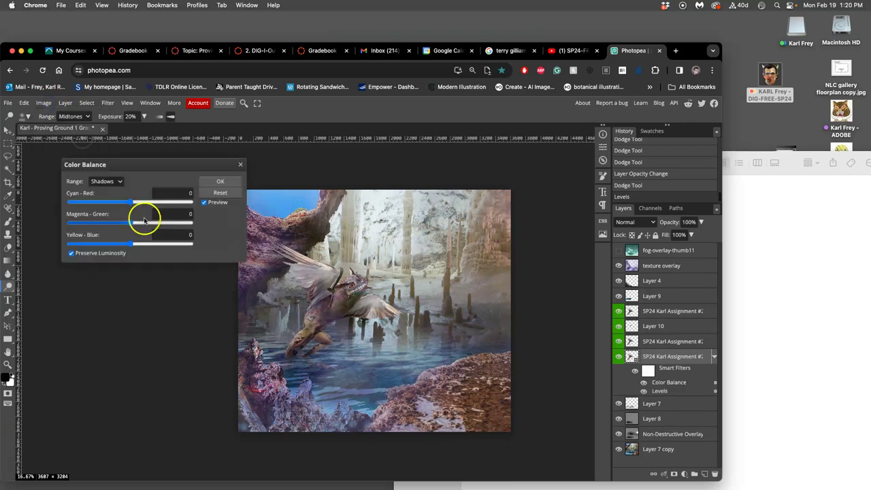
mouse_move(132, 202)
left_mouse_down()
mouse_move(120, 203)
mouse_move(140, 215)
mouse_move(120, 202)
left_mouse_up()
mouse_move(132, 246)
left_mouse_down()
mouse_move(139, 247)
mouse_move(148, 323)
mouse_move(140, 286)
mouse_move(147, 253)
mouse_move(138, 247)
left_mouse_up()
left_click(207, 183)
Warm the Color Balance highlights toward red and shift them toward green and yellow.
left_click(119, 181)
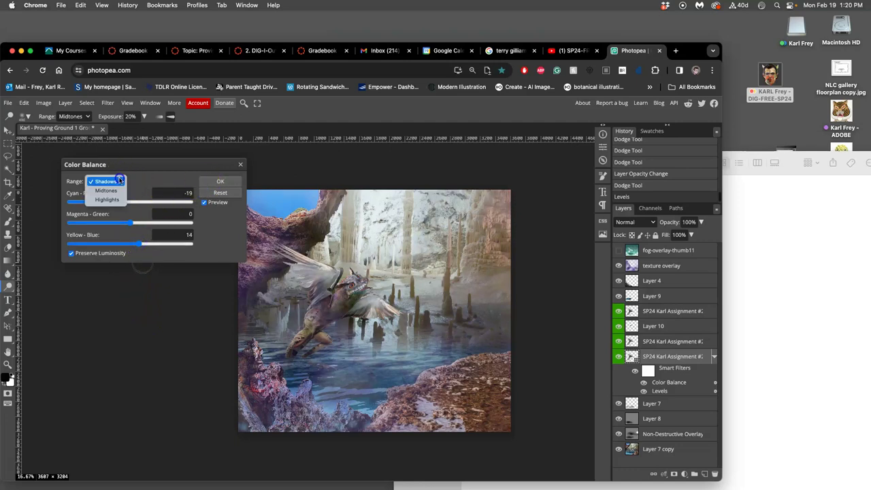
left_click(111, 197)
left_click(131, 204)
left_click_drag(140, 203, 139, 203)
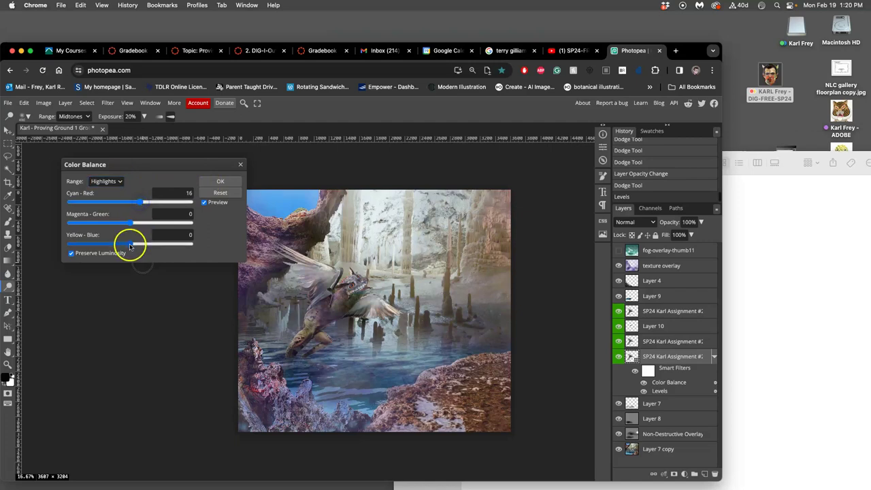
left_click_drag(130, 245, 132, 225)
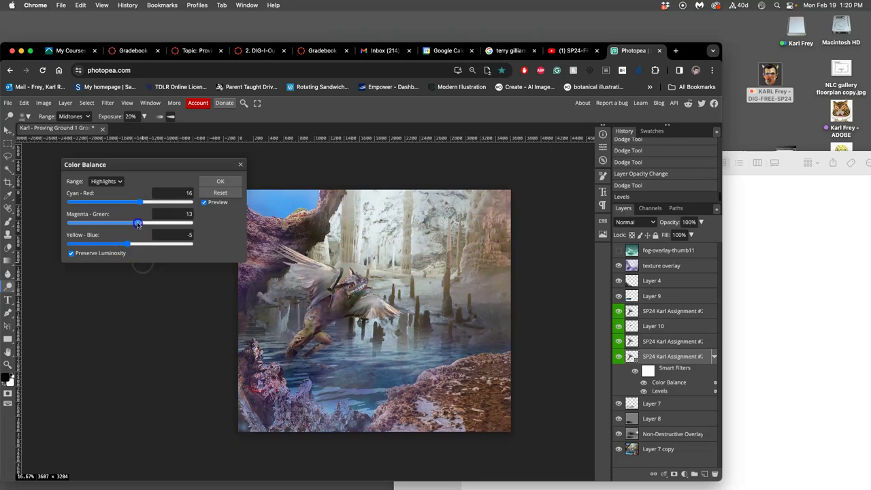
Shift the midtones toward cyan and slightly toward yellow, then confirm Color Balance.
left_click(115, 182)
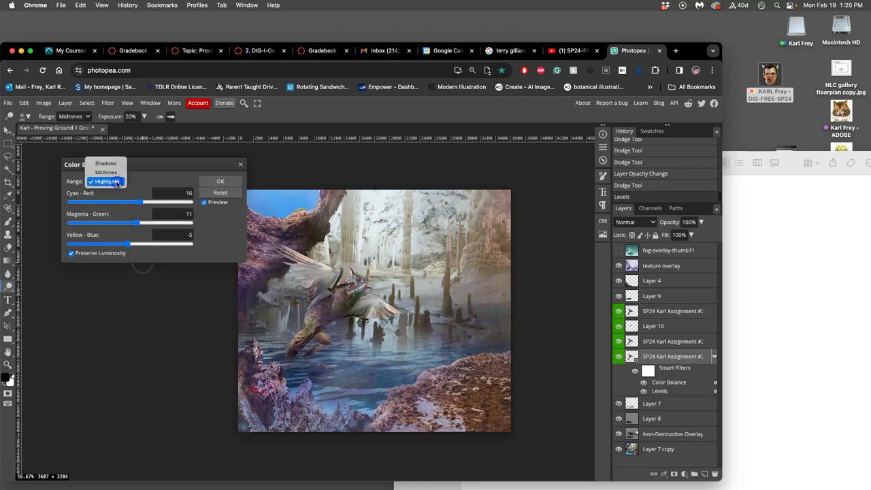
left_click(112, 174)
left_click_drag(131, 203, 127, 204)
left_click_drag(132, 242, 124, 243)
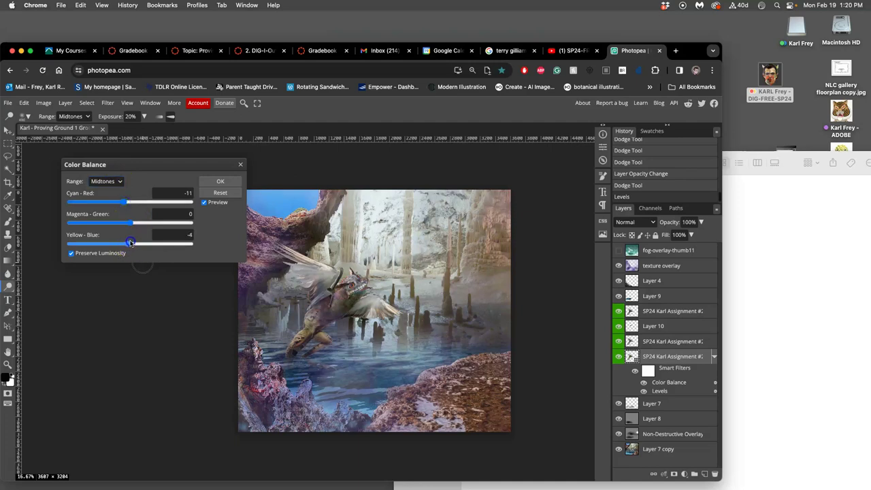
left_click(219, 181)
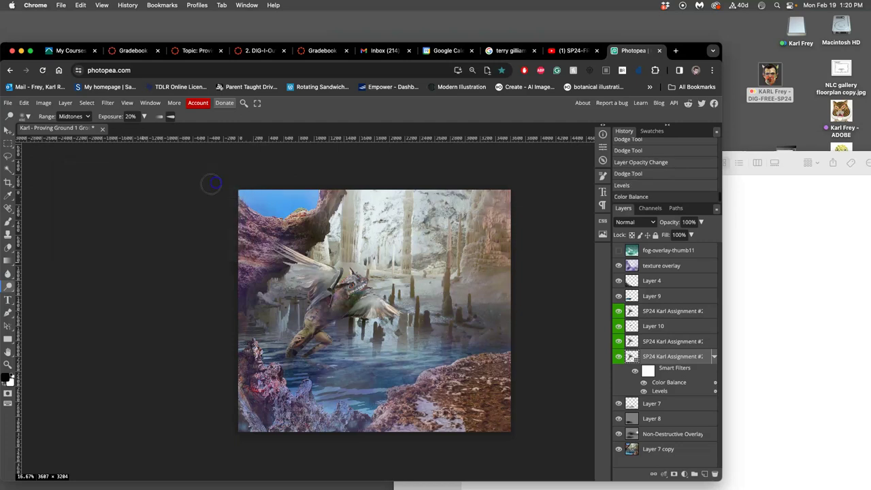
Step back in History past Color Balance and Levels, then restore both filters.
left_click(635, 186)
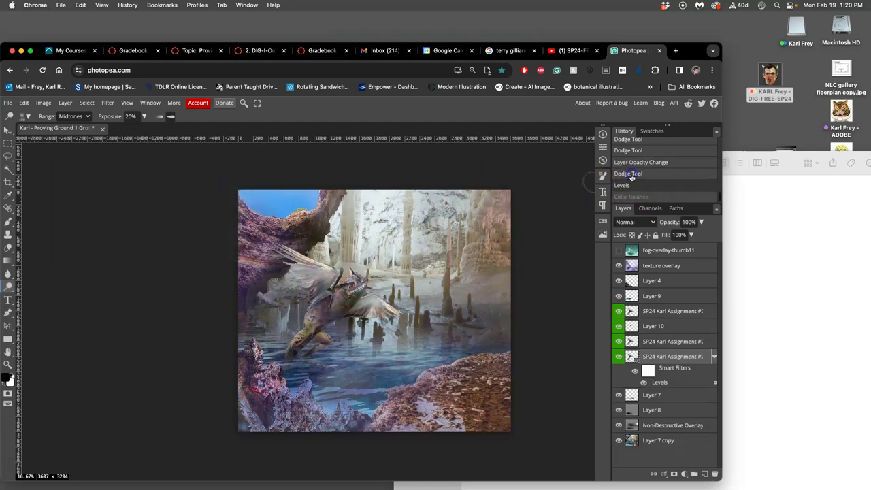
left_click(632, 174)
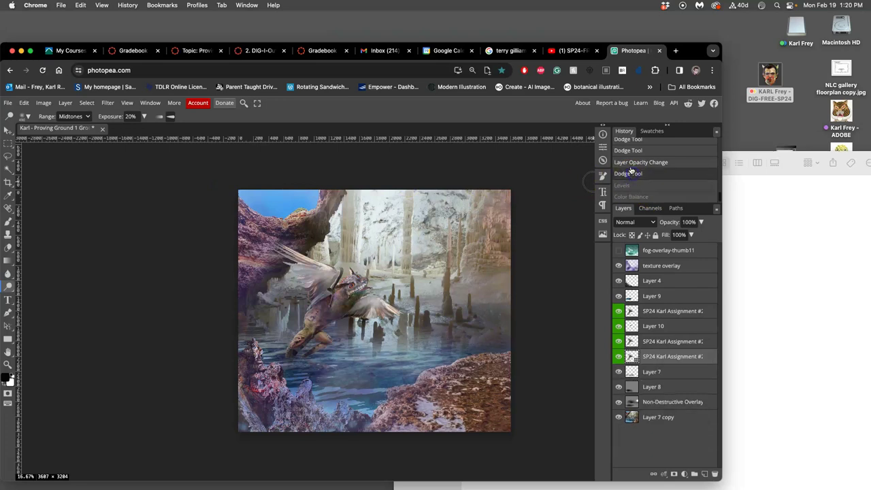
left_click(630, 195)
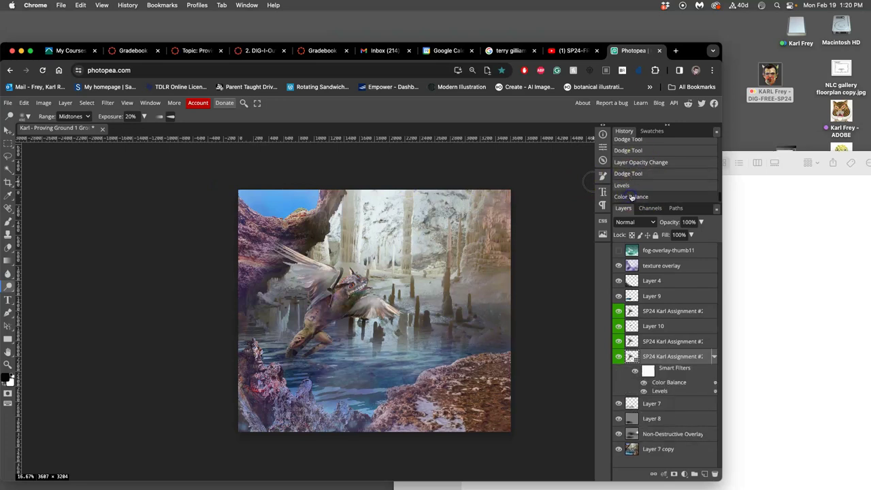
Zoom in on the scene and make the teal fog overlay visible.
key("super+equal")
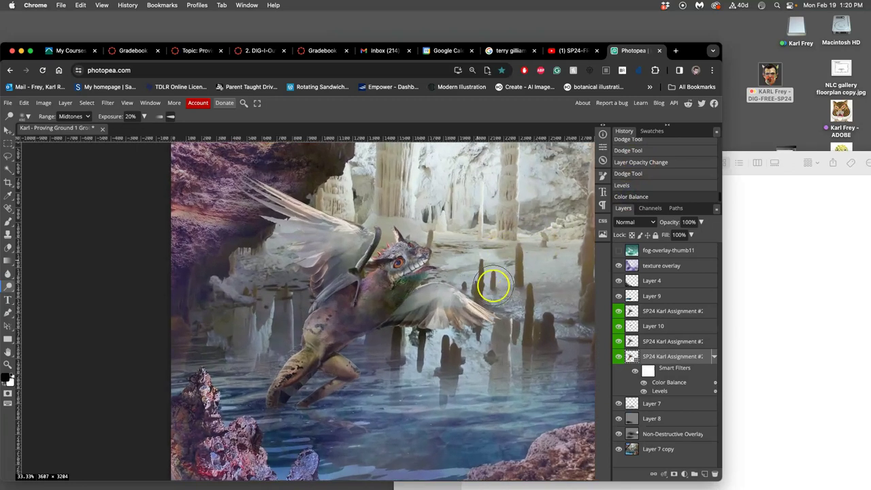
left_click_drag(510, 311, 461, 259)
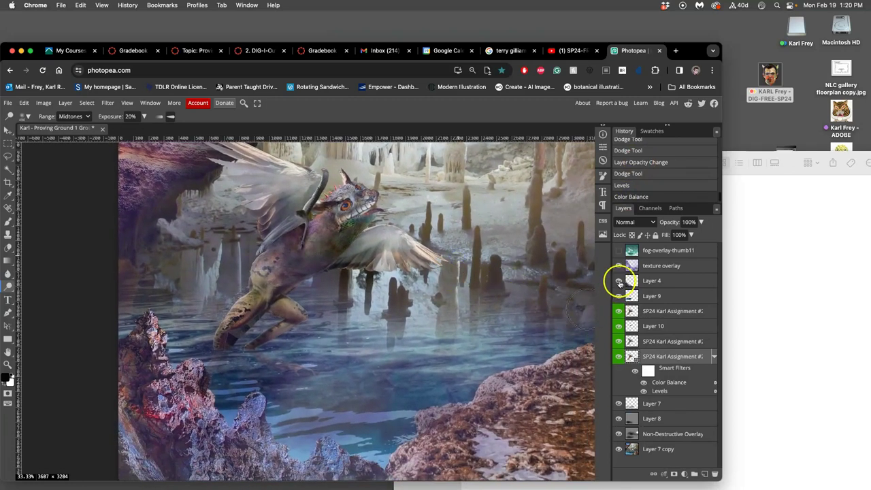
left_click(619, 251)
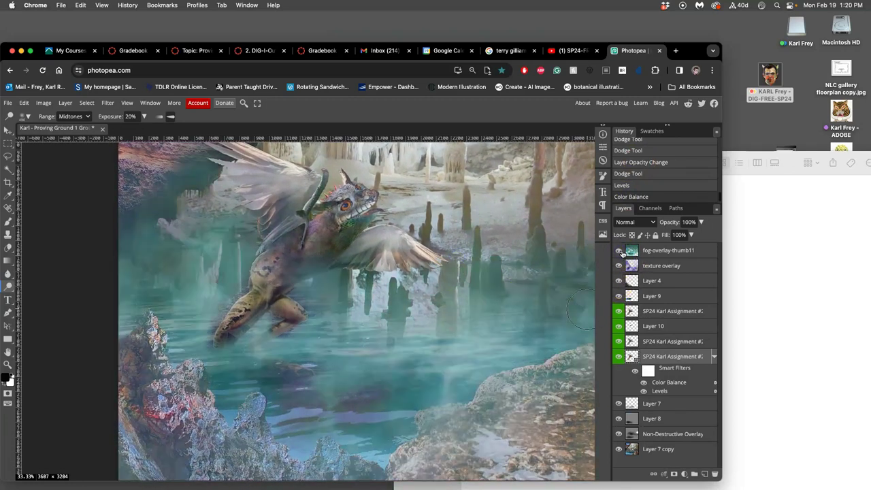
Hide the fog and texture overlays and zoom out to the whole image.
left_click(619, 251)
left_click(619, 266)
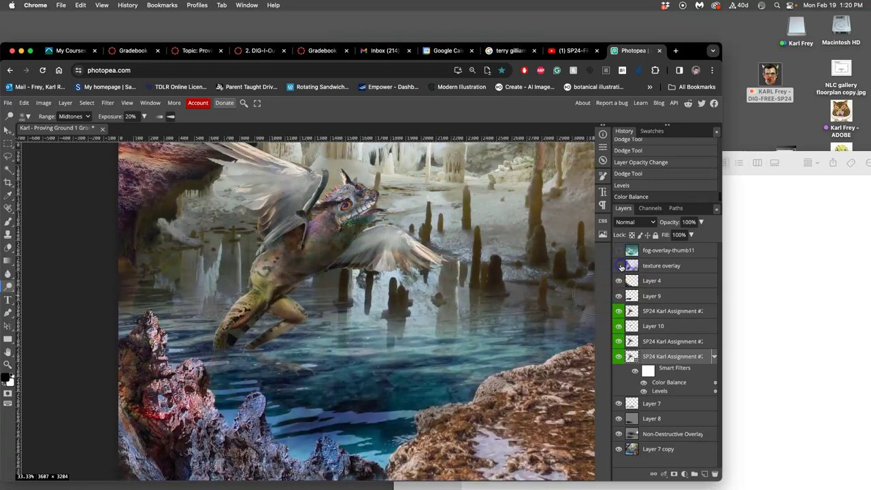
key("super+minus")
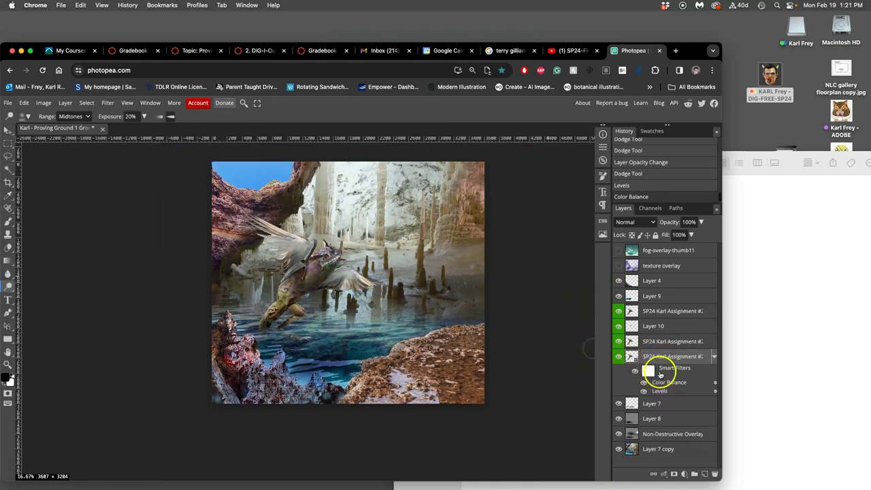
Toggle the smart filters off and on to compare, then save the document.
left_click(644, 384)
left_click(644, 386)
left_click(643, 385)
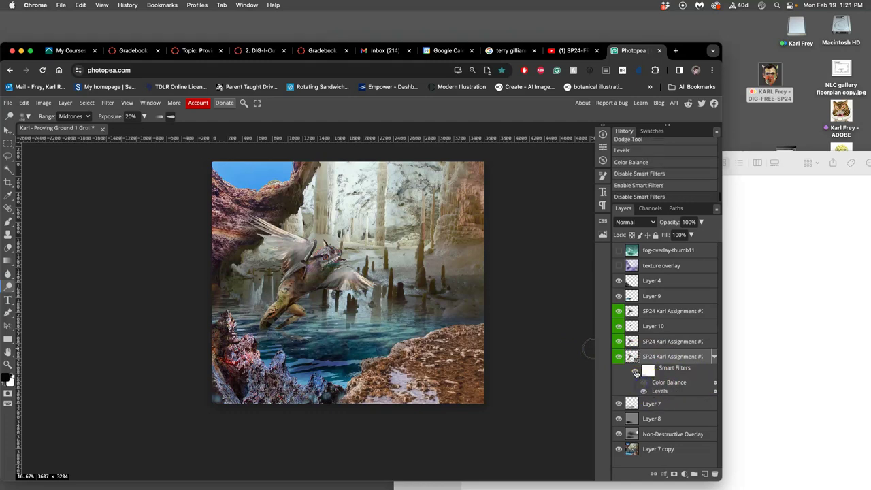
left_click(643, 385)
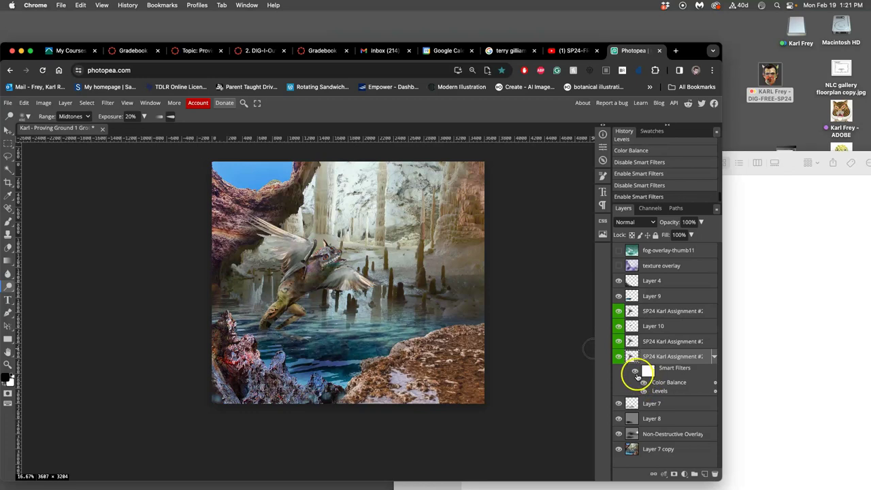
left_click(636, 373)
left_click(635, 373)
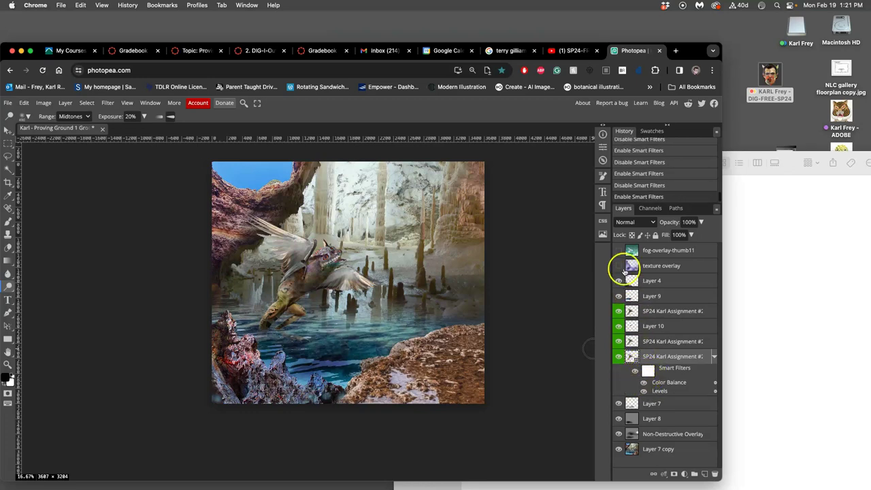
key("super+s")
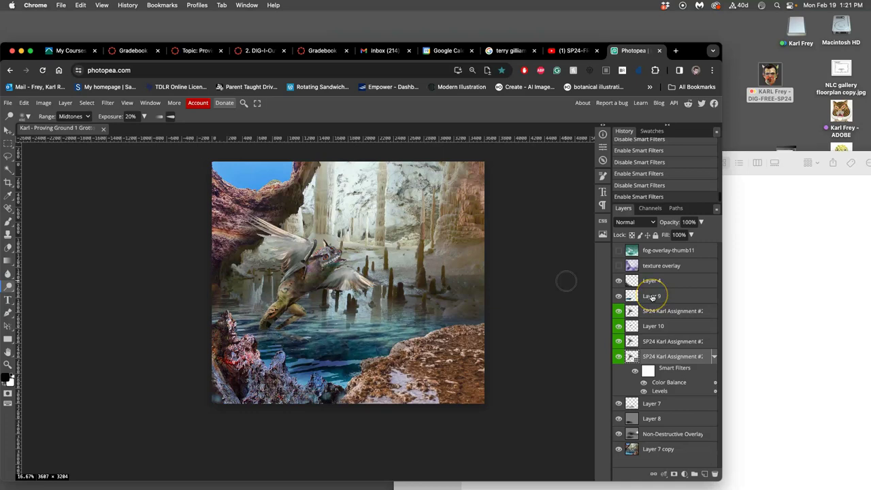
Select Layer 9, check its effect by toggling visibility, and zoom in on the water.
left_click(651, 296)
left_click(618, 296)
left_click(618, 296)
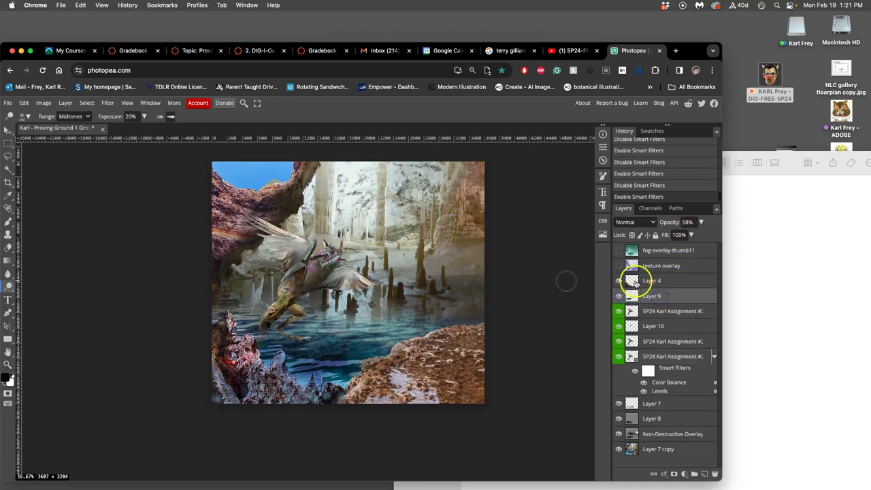
key("super+equal")
key("super+equal")
scroll(378, 335, "down", 3)
scroll(378, 335, "left", 3)
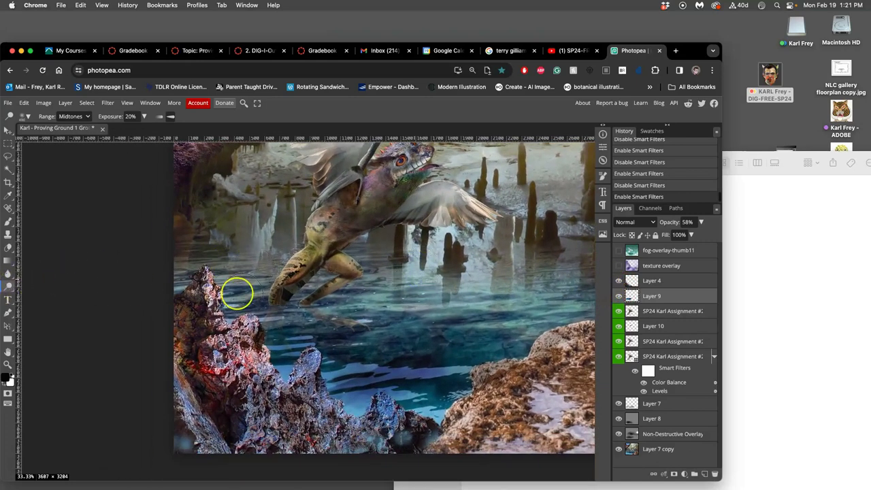
Dodge the water below the creature's foot with Range set to Highlights.
left_click(274, 311)
left_click(75, 117)
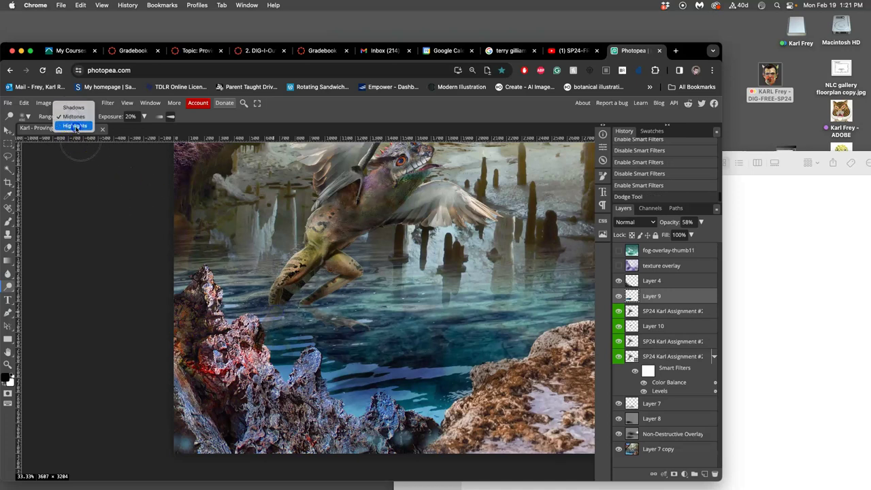
left_click(75, 126)
left_click(278, 304)
left_click(334, 306)
left_click(331, 316)
left_click(321, 324)
left_click(310, 329)
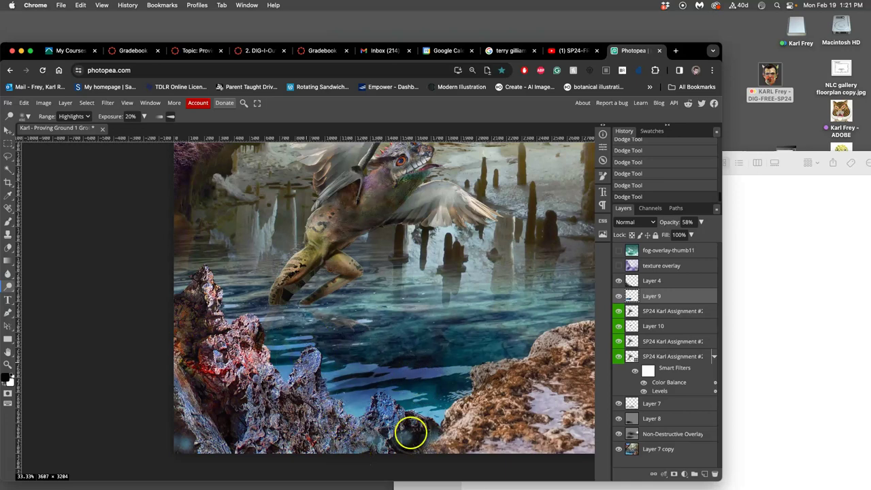
key("ctrl+minus")
key("ctrl+minus")
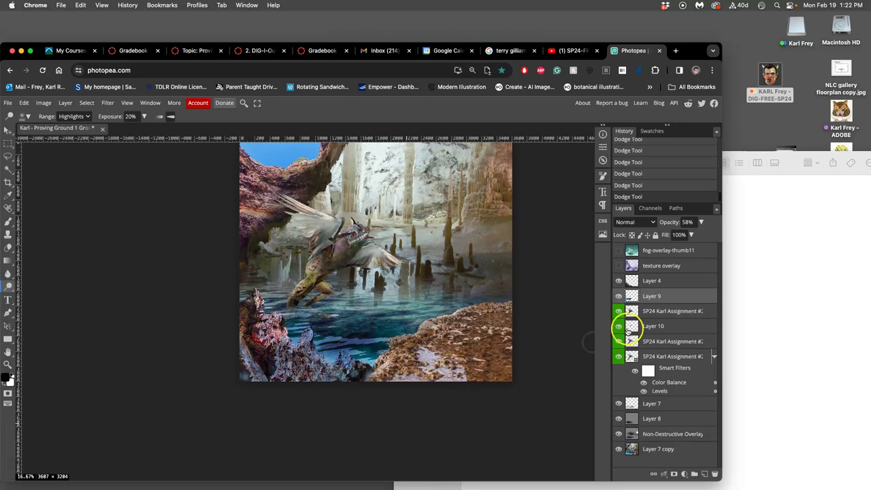
Select the top creature layer and save the document.
left_click(657, 313)
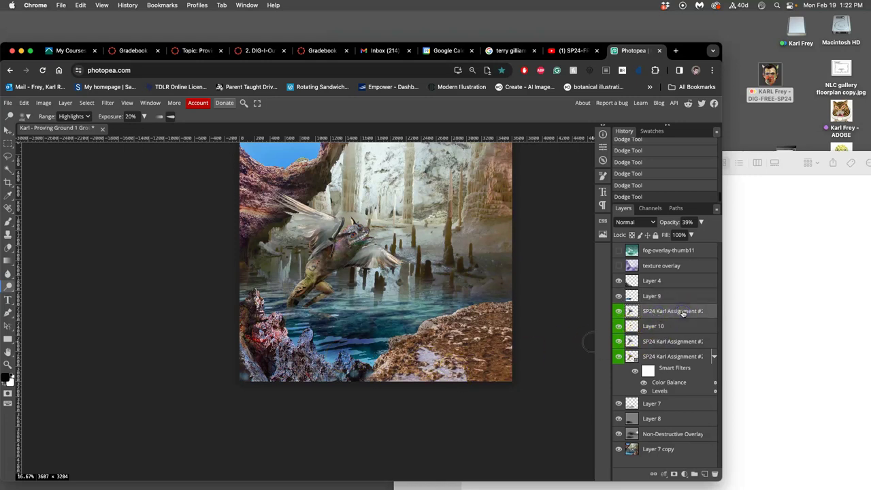
key("super+s")
left_click(677, 312)
left_click(427, 261)
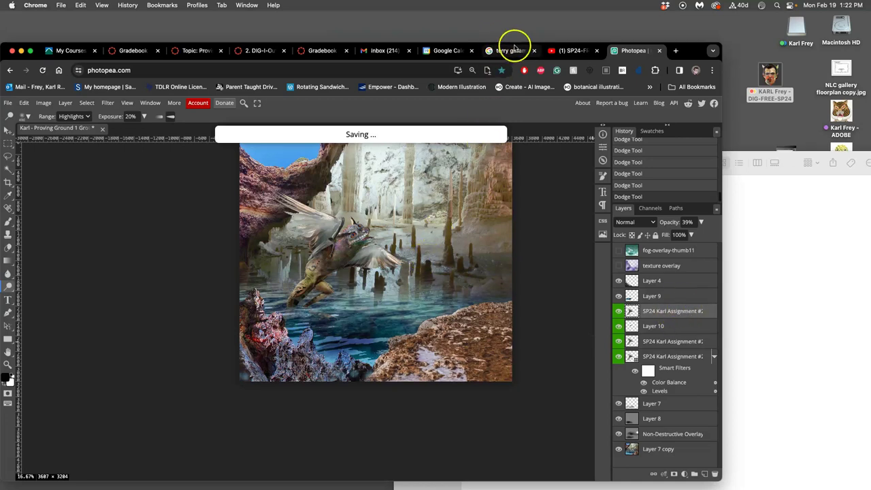
mouse_move(14, 204)
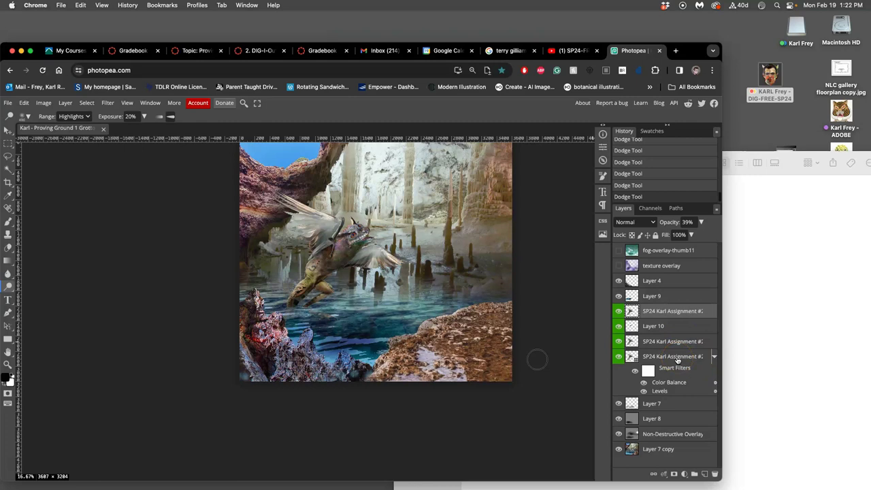
Group the four creature layers into Folder 1, duplicate it and merge the copy.
left_click(674, 357, "shift")
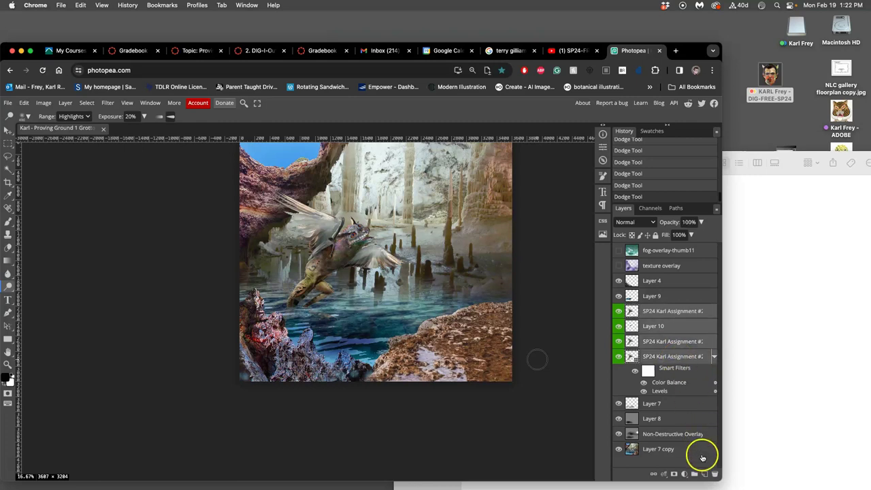
left_click(693, 474)
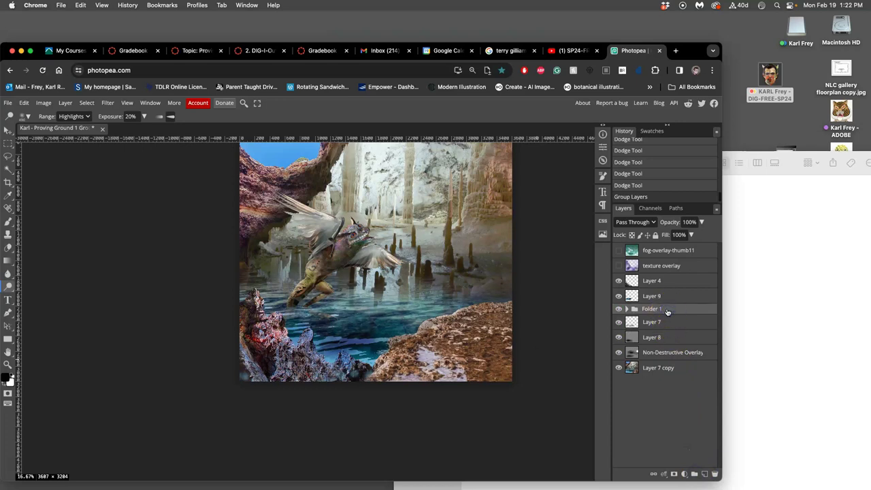
key("super+j")
right_click(664, 311)
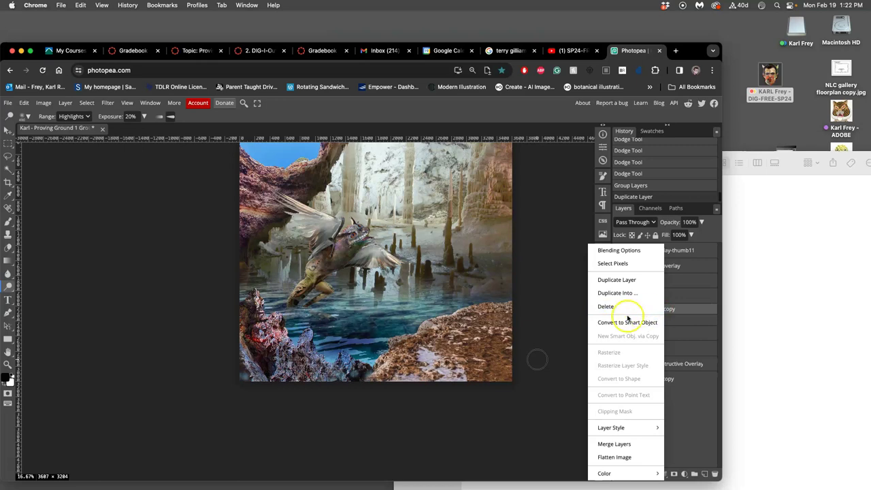
left_click(615, 443)
Toggle the merged Folder 1 copy's visibility to compare it with the original.
left_click(619, 311)
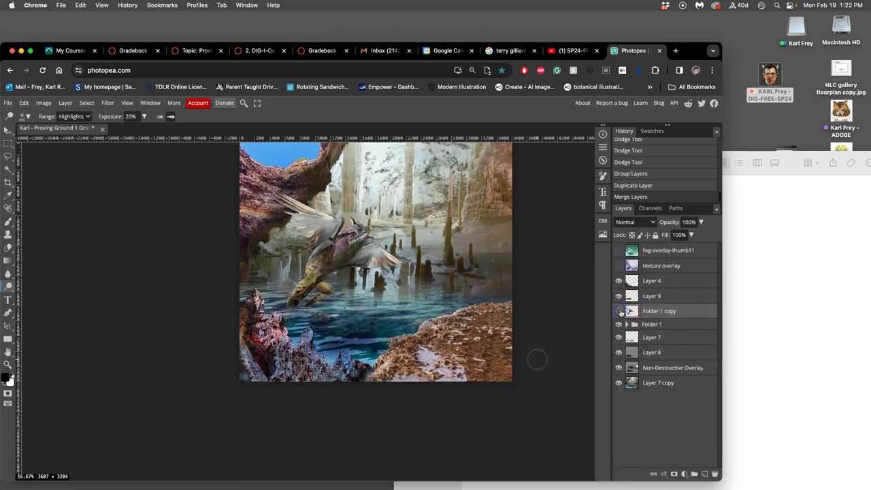
left_click(618, 312)
left_click(618, 311)
left_click(618, 311)
left_click(619, 312)
left_click(619, 311)
left_click(619, 312)
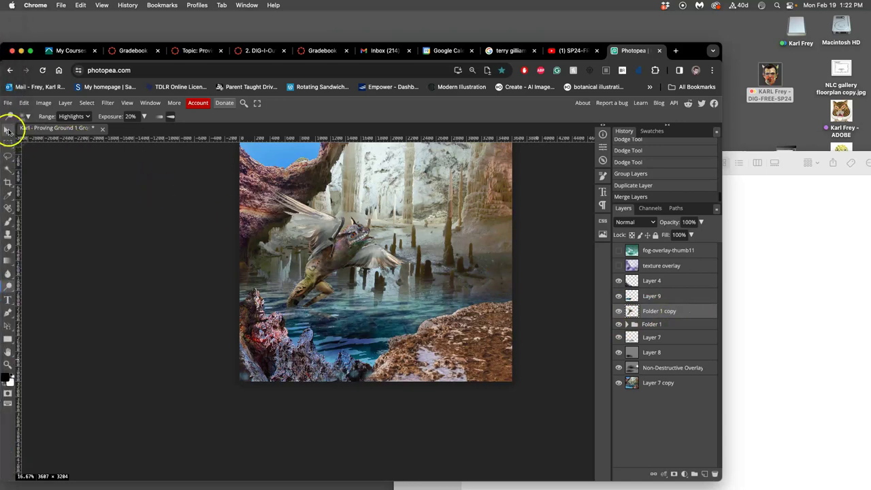
Place a horizontal guide at the waterline.
left_click(8, 130)
left_click_drag(272, 138, 274, 305)
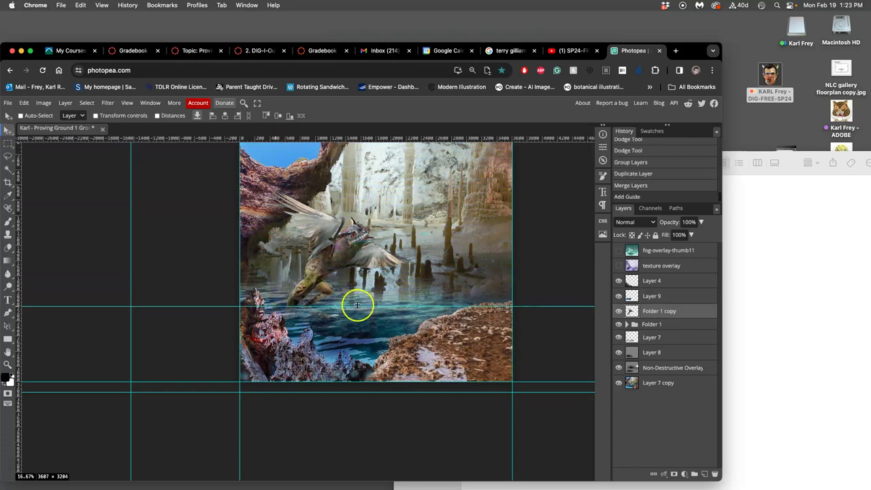
scroll(357, 303, "up", 5)
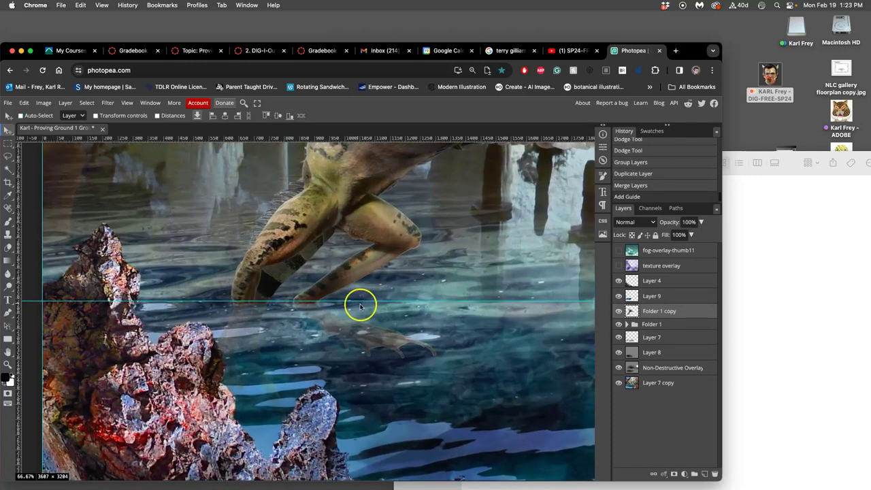
scroll(359, 303, "down", 5)
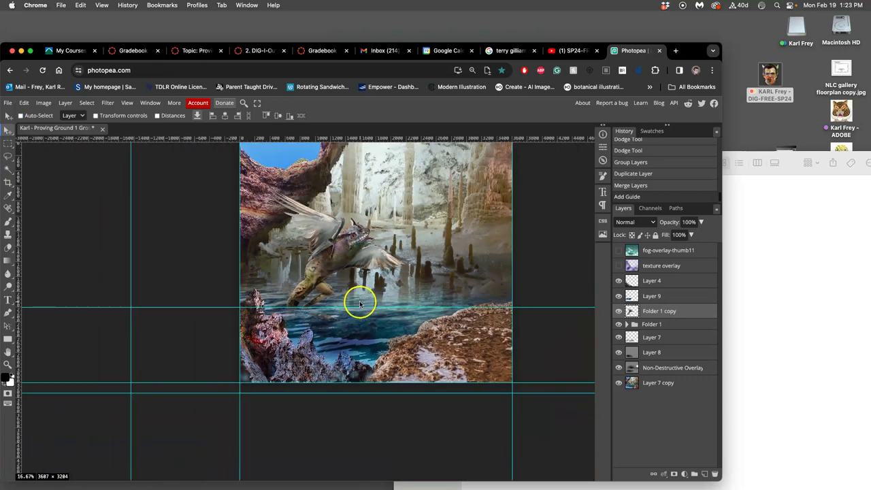
Copy the creature area above the waterline onto Layer 11 and delete the Folder 1 copy.
left_click(9, 142)
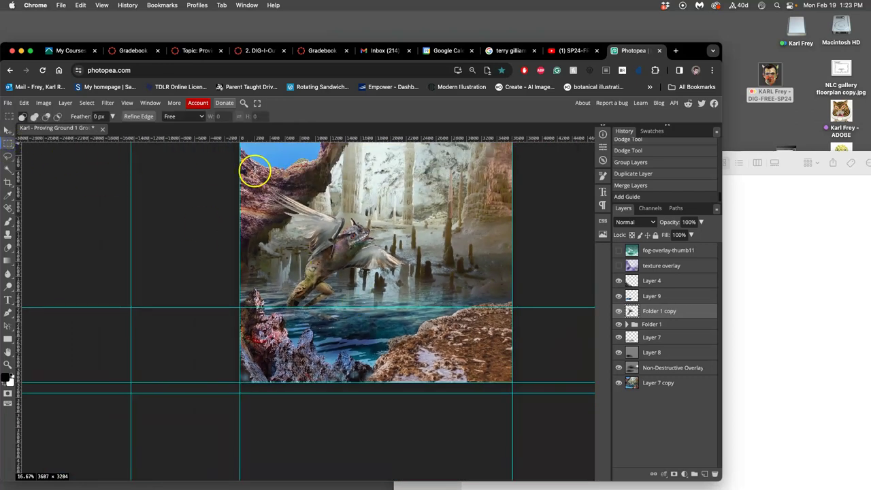
left_click_drag(252, 168, 419, 306)
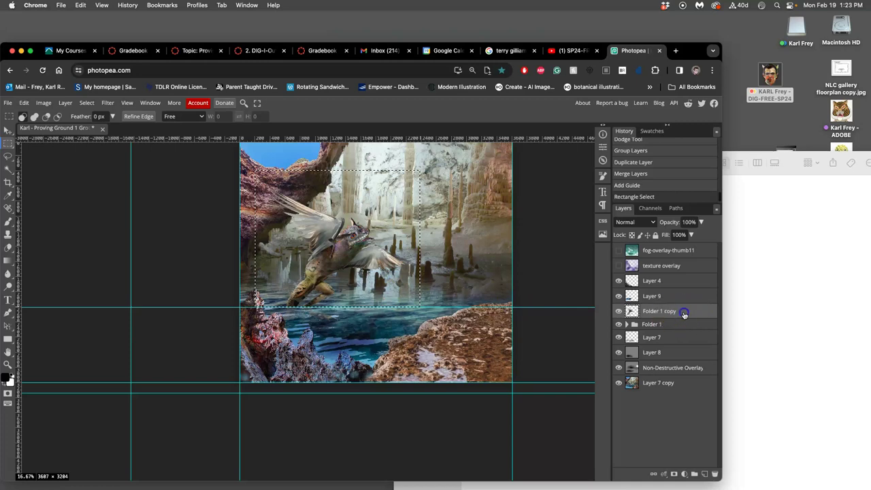
key("super+j")
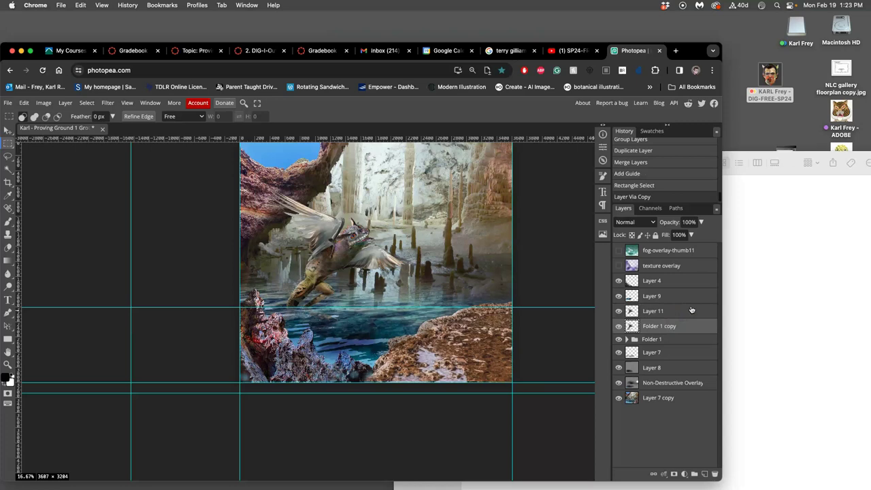
left_click(658, 327)
key("BackSpace")
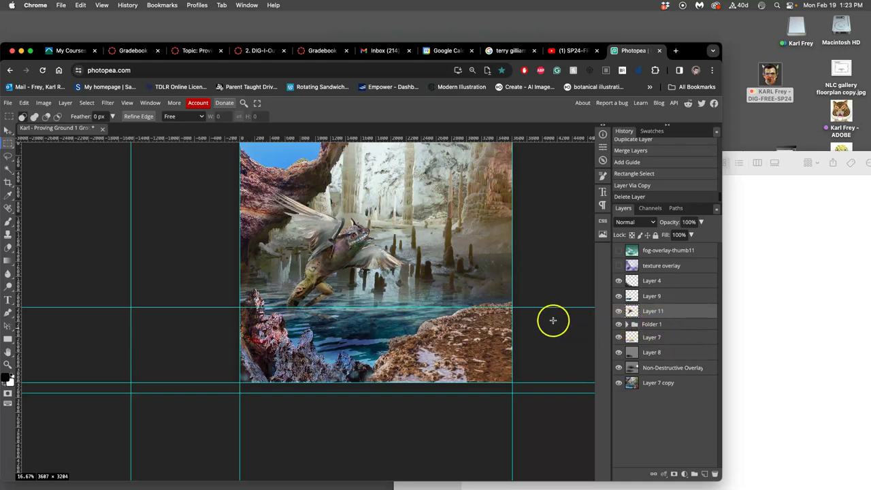
Save the document, briefly switch to the Proving Ground #1 folder, and close the Photopea tab.
key("ctrl+s")
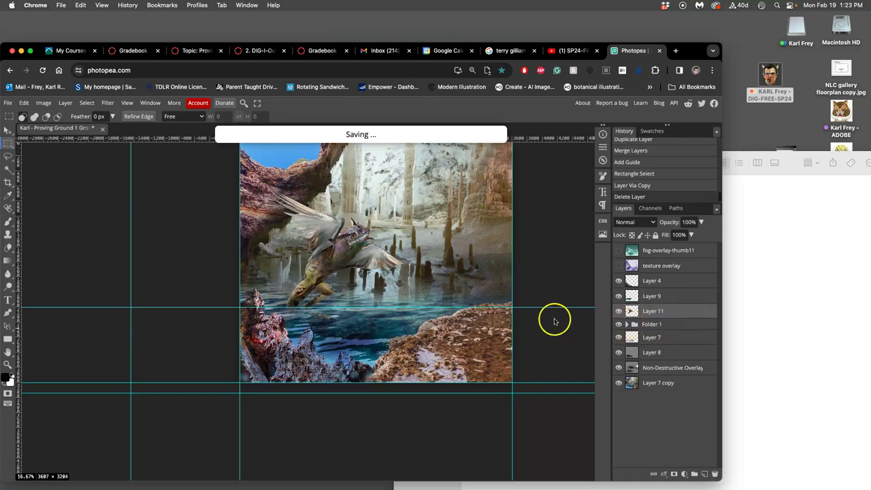
left_click(764, 204)
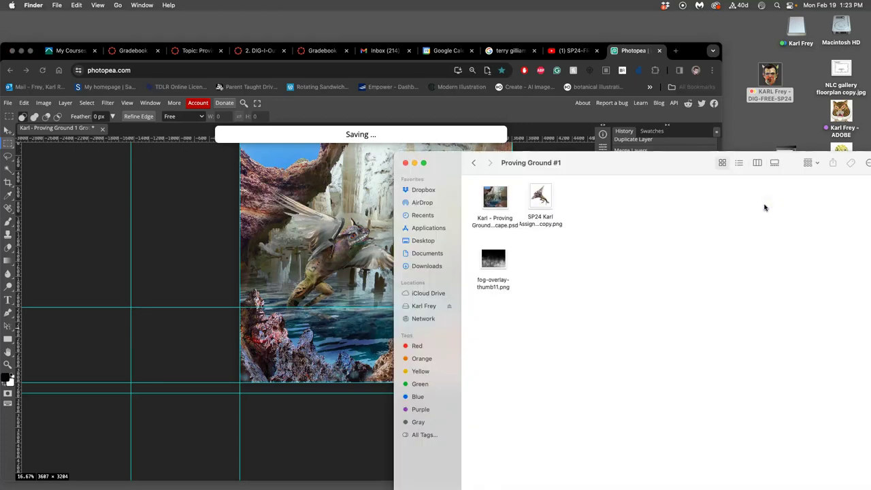
left_click(207, 272)
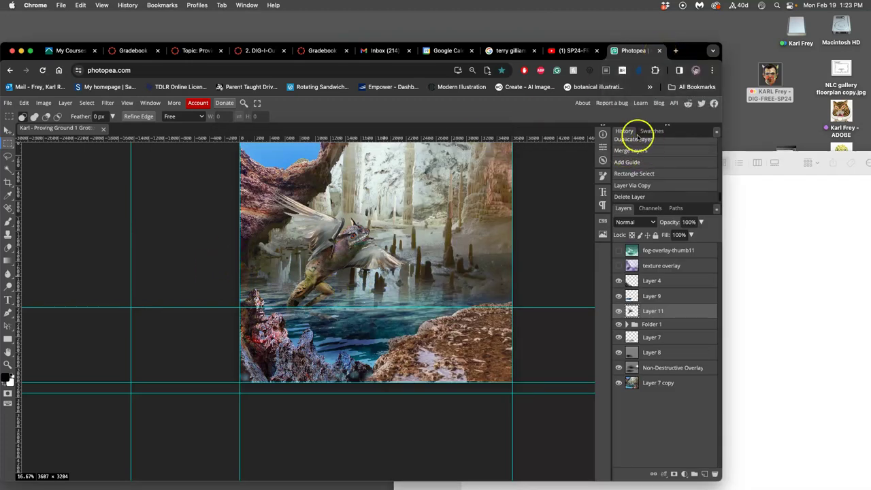
left_click(659, 51)
Load photopea.com in a new tab and pick the cave composite PSD.
left_click(674, 50)
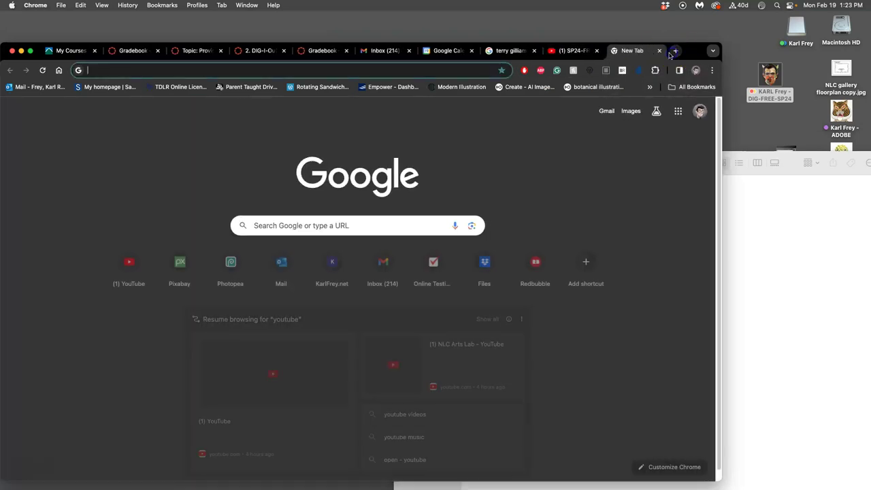
type("photopea.com")
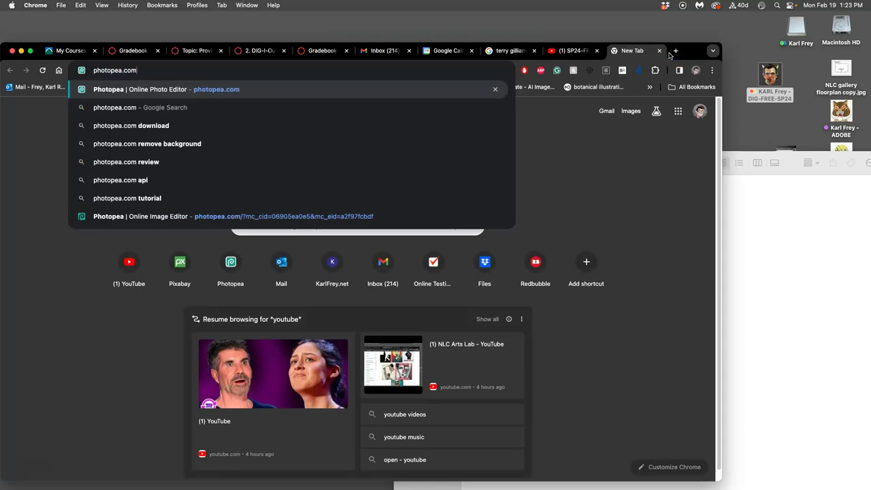
key("Return")
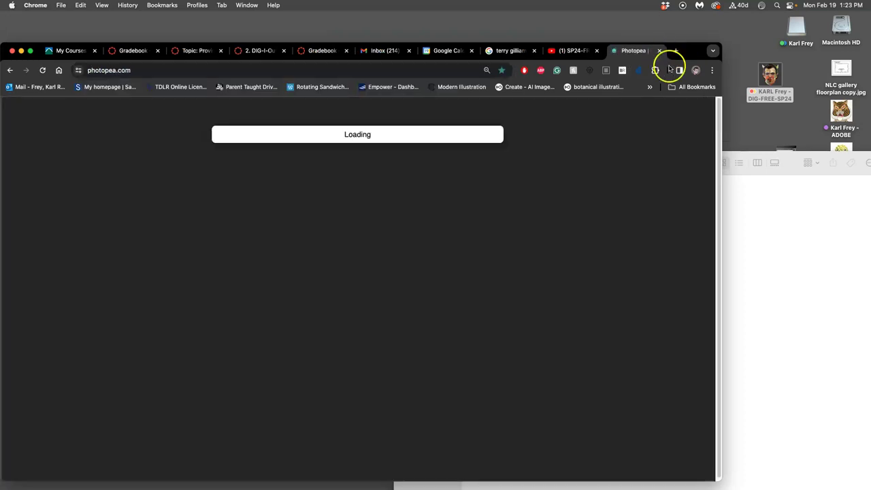
left_click(807, 213)
Open the cave composite PSD in Photopea and flip the creature layer horizontally.
left_click_drag(494, 201, 311, 276)
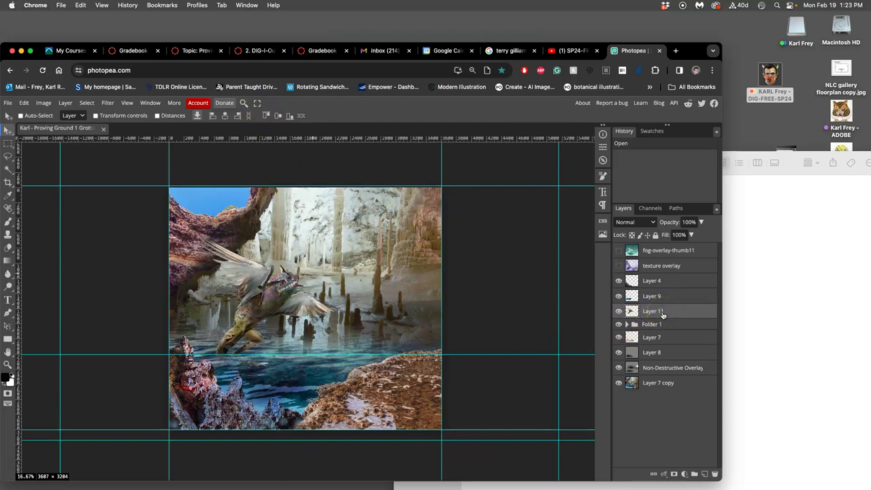
key("alt+super+t")
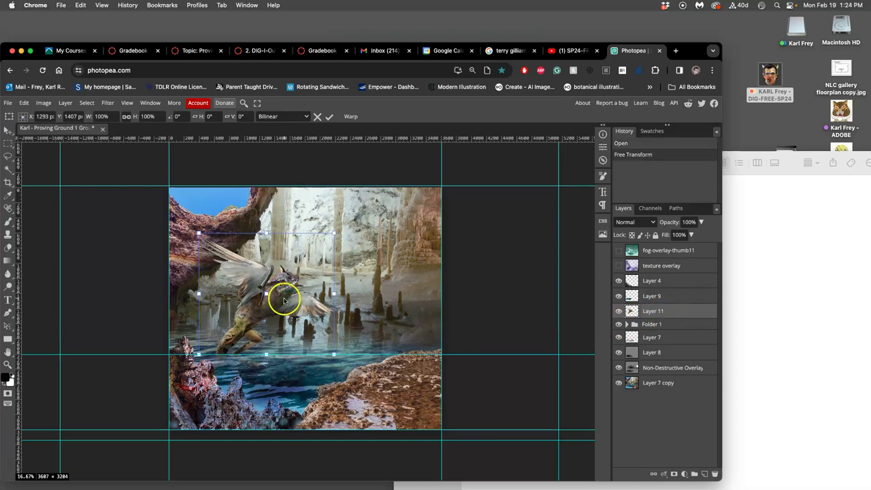
right_click(283, 301)
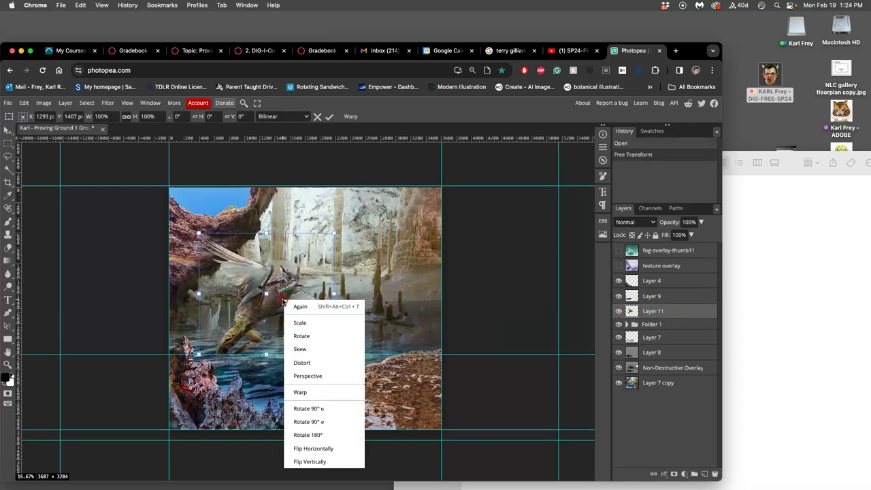
left_click(309, 448)
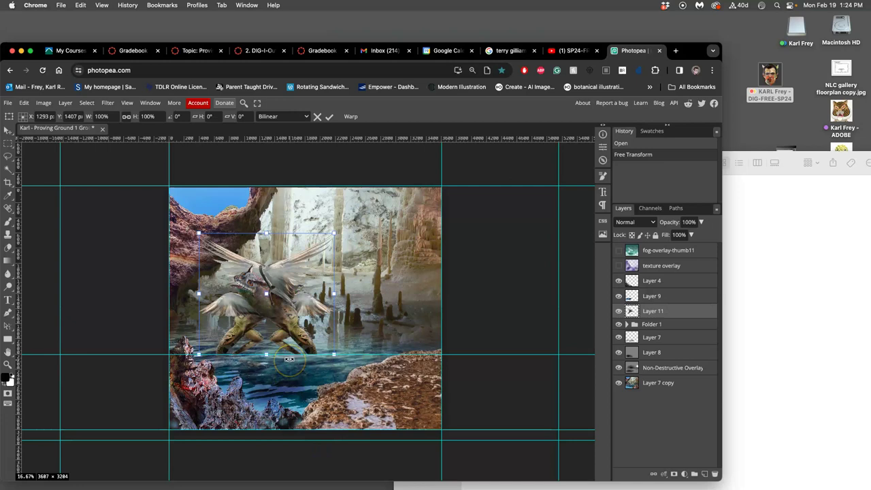
double_click(282, 329)
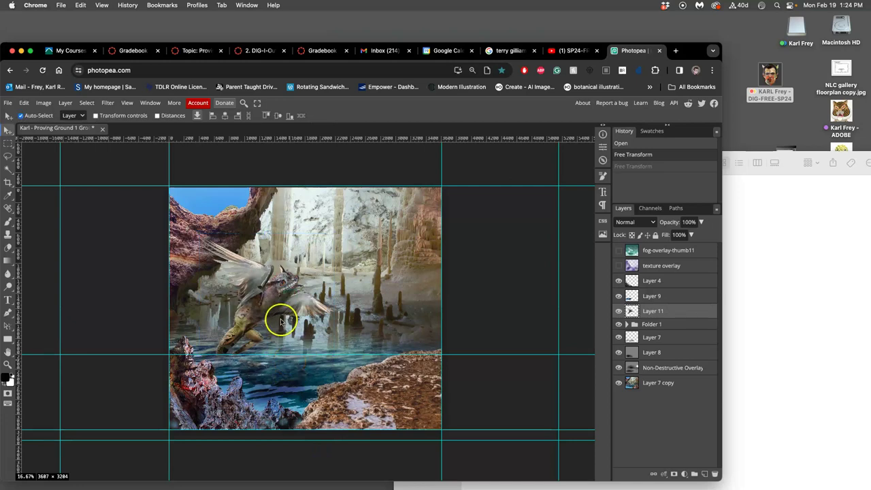
Flip Layer 11 vertically and move it down onto the water as a reflection.
key("ctrl+t")
right_click(283, 315)
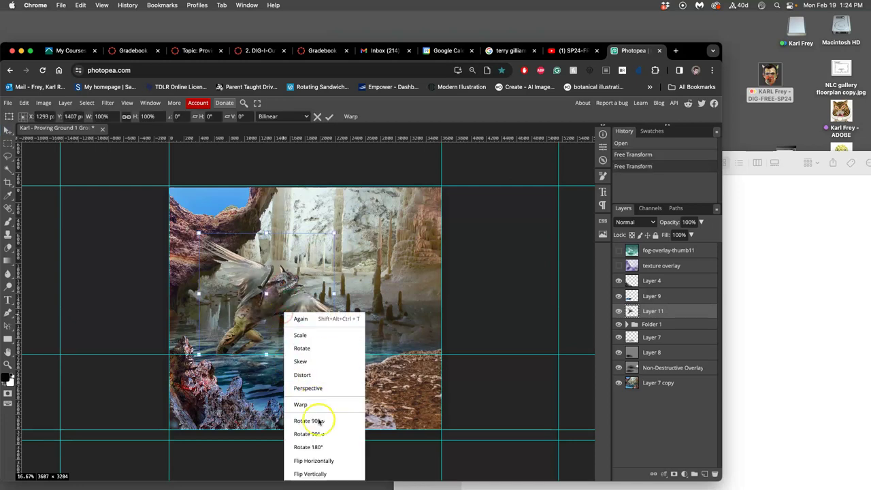
left_click(320, 460)
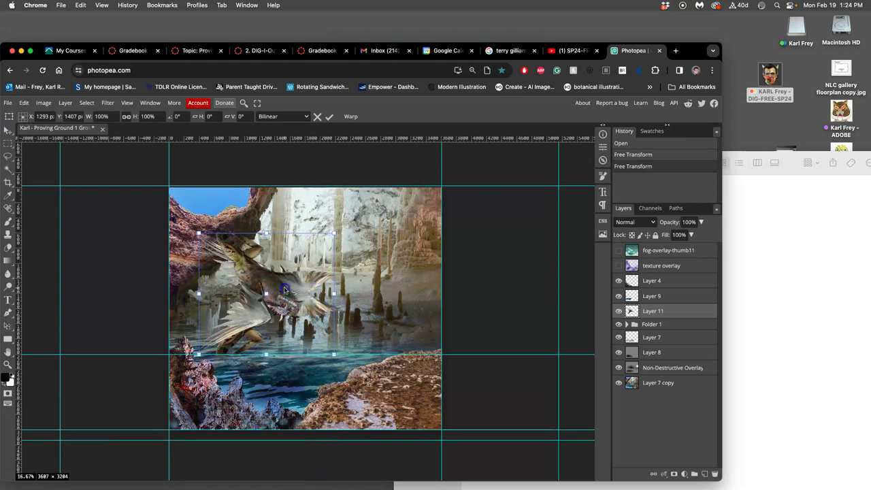
left_click_drag(285, 291, 285, 410)
key("Return")
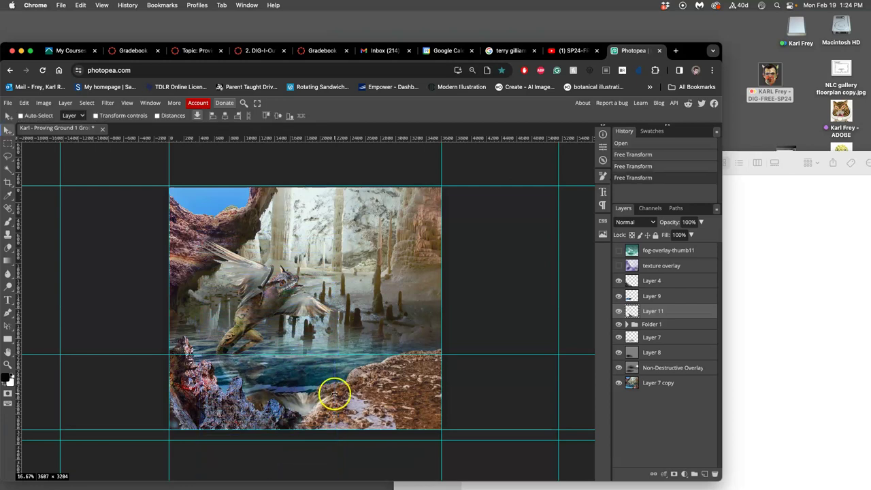
key("super+equal")
scroll(299, 355, "down", 5)
scroll(189, 348, "down", 1)
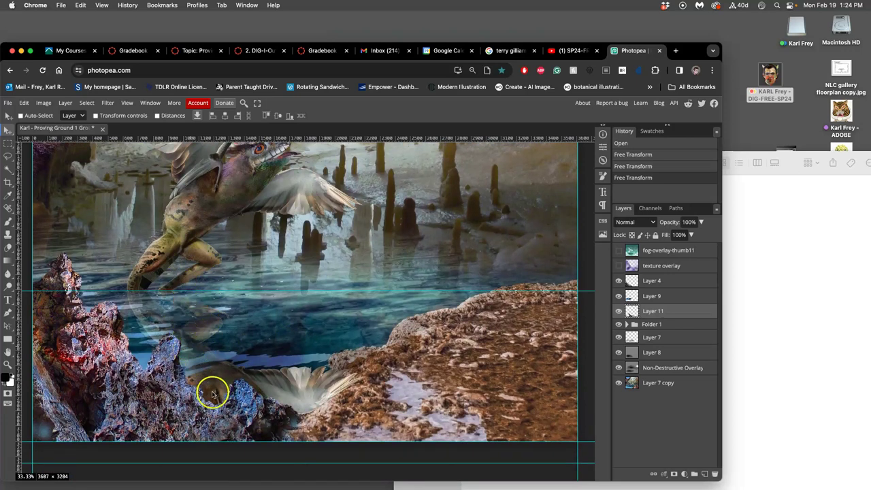
Compare the reflection layer on and off, then set up the Eraser with 0% hardness.
left_click(619, 312)
left_click(619, 312)
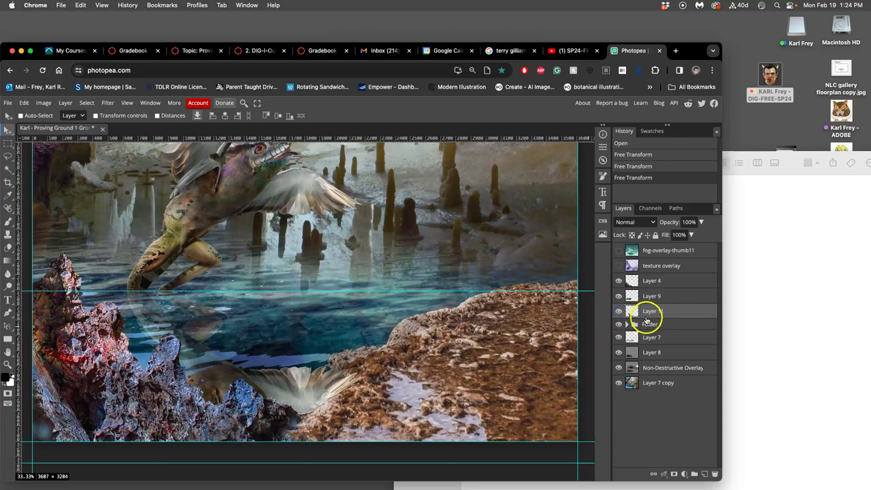
mouse_move(648, 318)
left_mouse_down()
mouse_move(652, 278)
mouse_move(656, 319)
mouse_move(653, 313)
left_mouse_up()
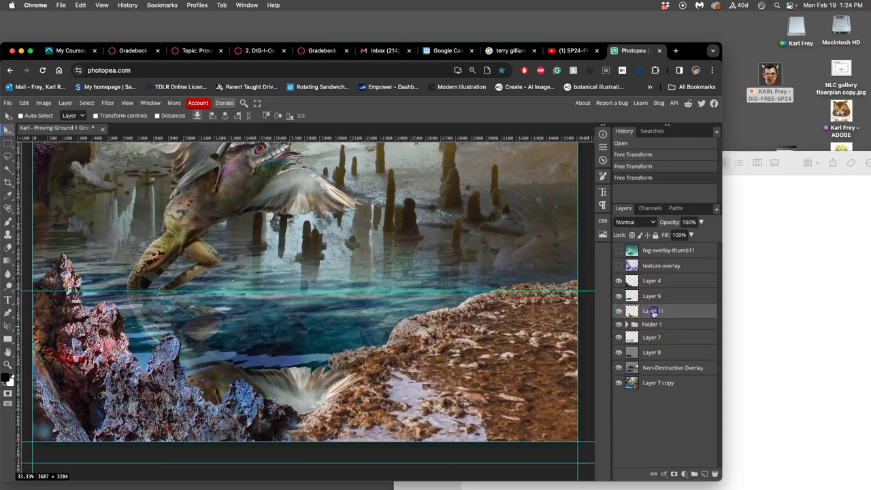
left_click(8, 247)
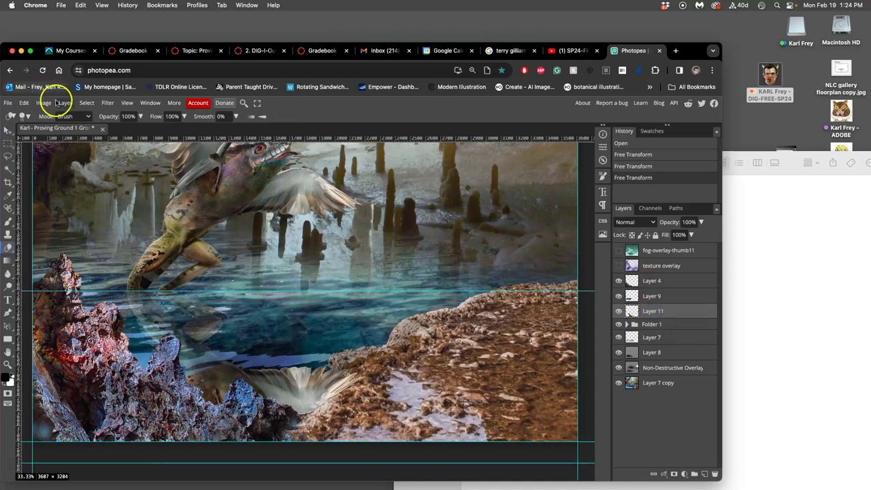
left_click(26, 116)
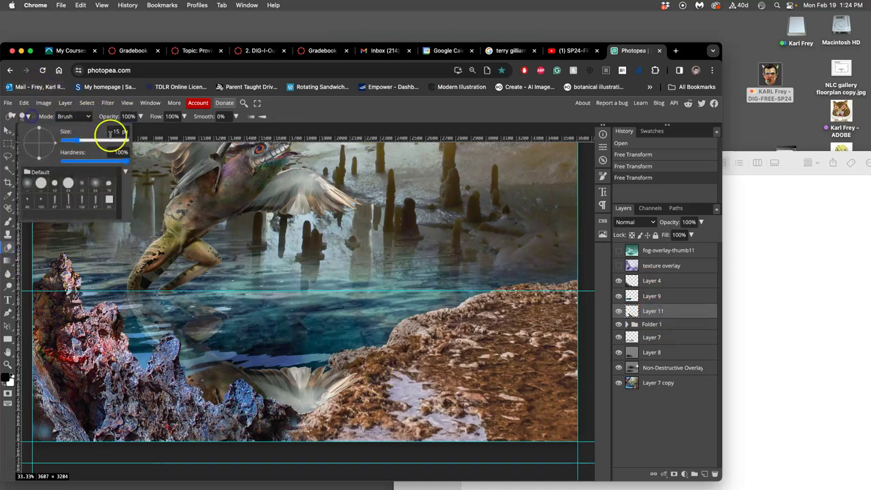
left_click_drag(86, 164, 53, 163)
left_click(393, 401)
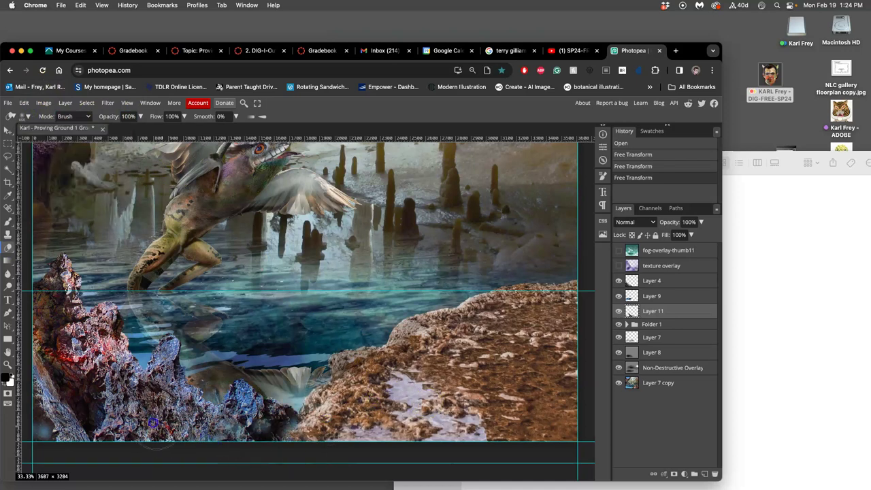
Erase the reflection over the bottom rocks and water at 39% opacity.
mouse_move(148, 425)
left_mouse_down()
mouse_move(353, 416)
mouse_move(369, 378)
mouse_move(388, 444)
mouse_move(400, 441)
mouse_move(434, 352)
left_mouse_up()
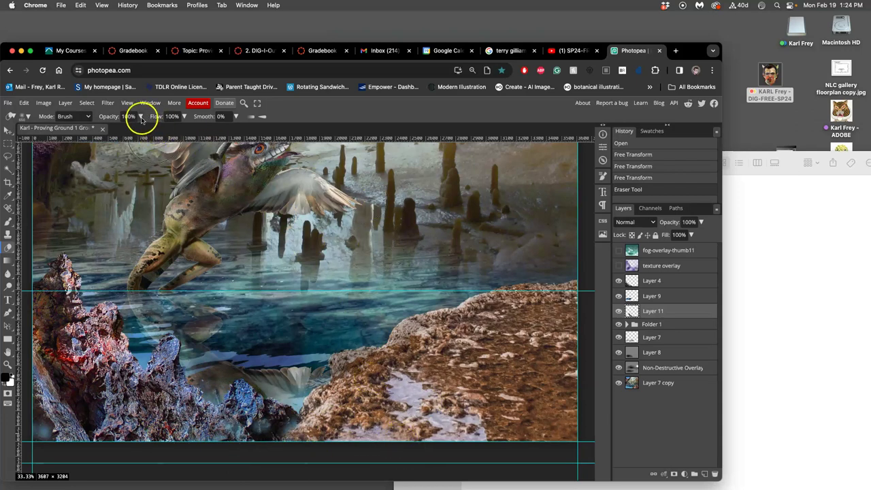
left_click_drag(142, 117, 117, 129)
mouse_move(356, 399)
left_mouse_down()
mouse_move(341, 383)
mouse_move(216, 395)
left_mouse_up()
mouse_move(298, 367)
left_mouse_down()
mouse_move(293, 361)
mouse_move(253, 375)
left_mouse_up()
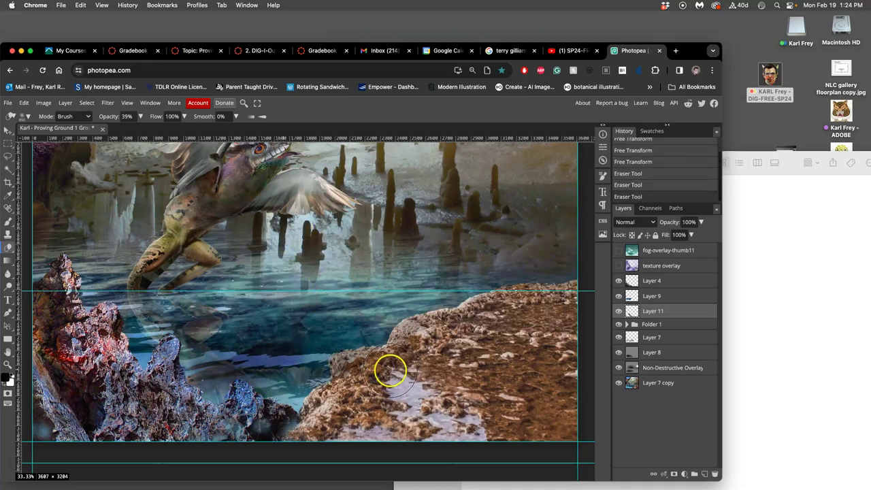
scroll(388, 363, "down", 2)
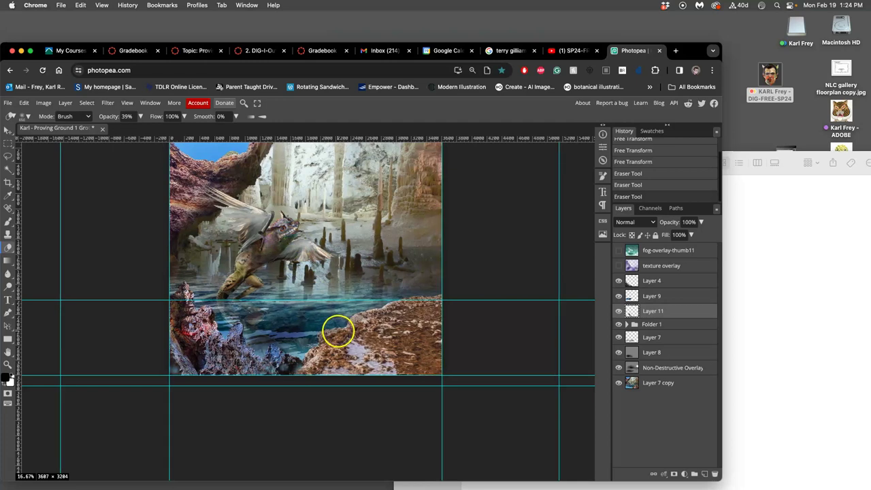
scroll(337, 315, "left", 3)
mouse_move(341, 277)
left_mouse_down()
mouse_move(317, 336)
mouse_move(287, 346)
left_mouse_up()
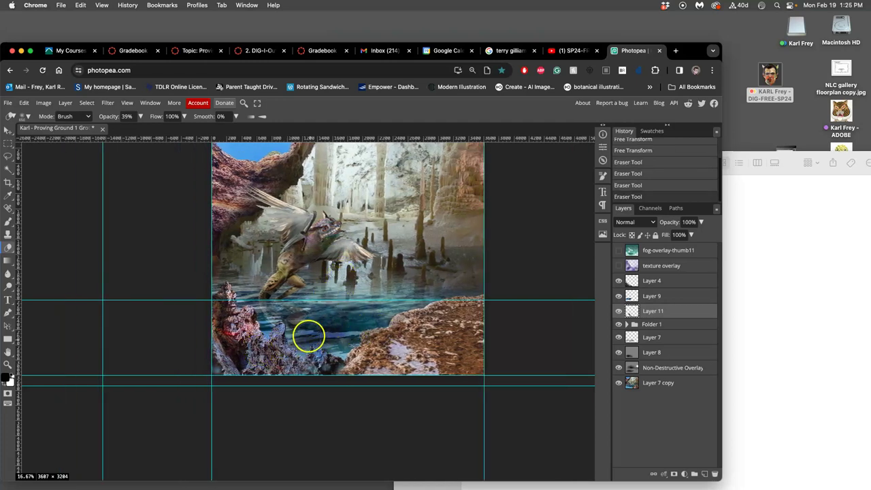
key("super+z")
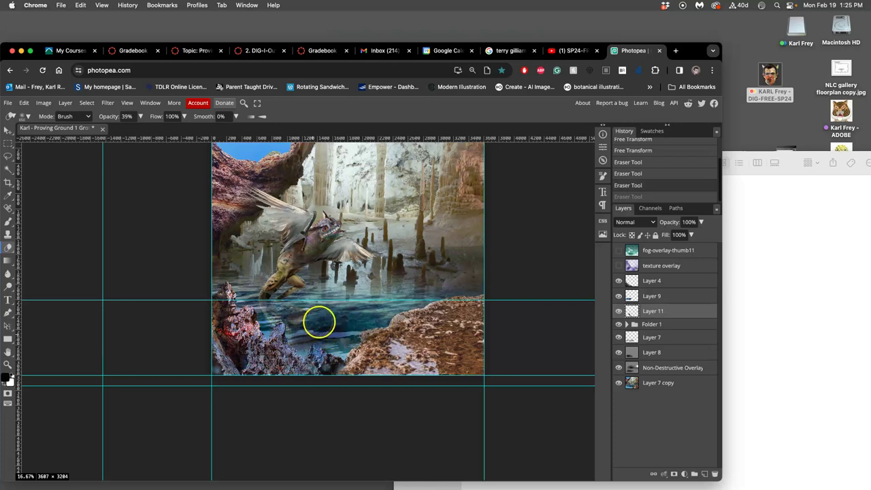
key("super+shift+z")
Lightly erase the reflection near the left rocks at 3% opacity and save.
left_click(140, 117)
left_click_drag(109, 129, 101, 130)
mouse_move(306, 322)
left_mouse_down()
mouse_move(291, 343)
mouse_move(281, 329)
left_mouse_up()
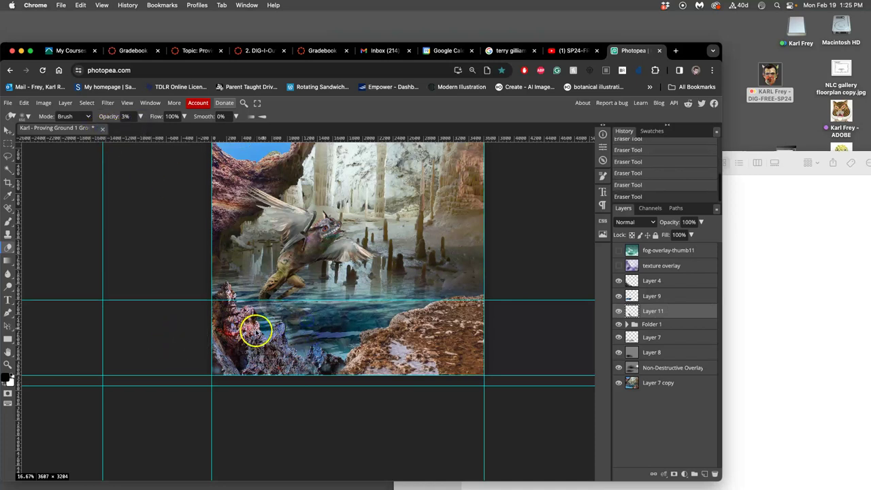
key("super+equal")
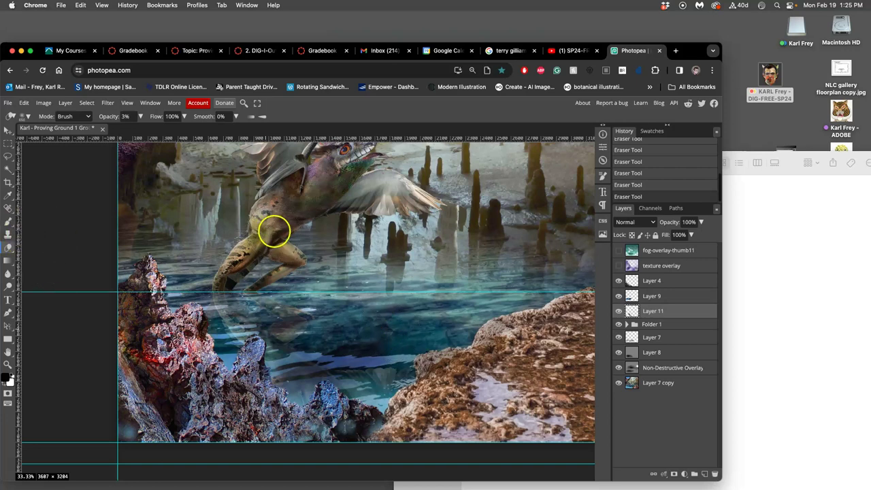
key("super+s")
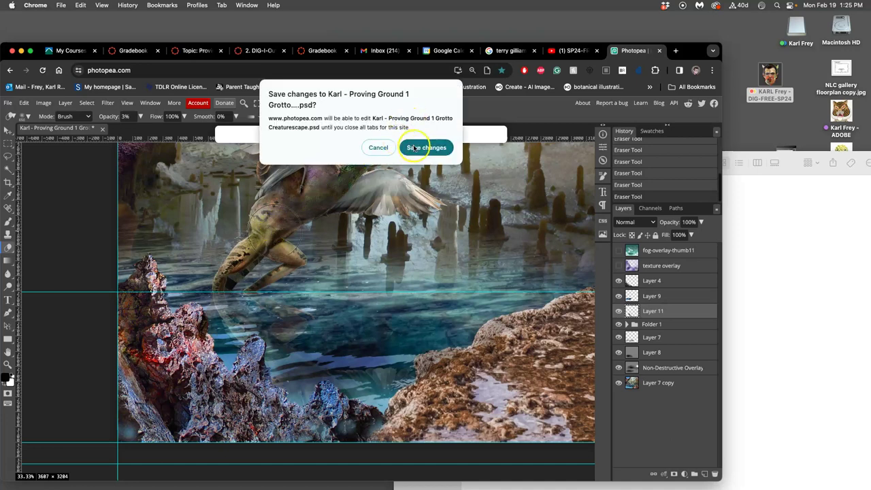
Confirm saving the changes back to the Grotto Creaturescape PSD.
left_click(414, 148)
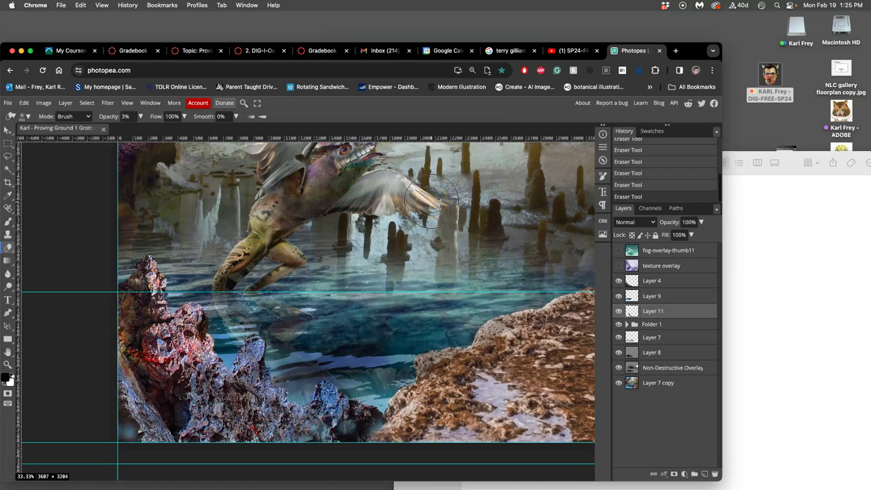
Make one more faint eraser stroke on the reflection from the wing down to the rocks.
mouse_move(442, 203)
left_mouse_down()
mouse_move(348, 265)
mouse_move(158, 304)
mouse_move(233, 308)
left_mouse_up()
Switch to the Smudge Tool and make its brush fully soft.
left_click(8, 260)
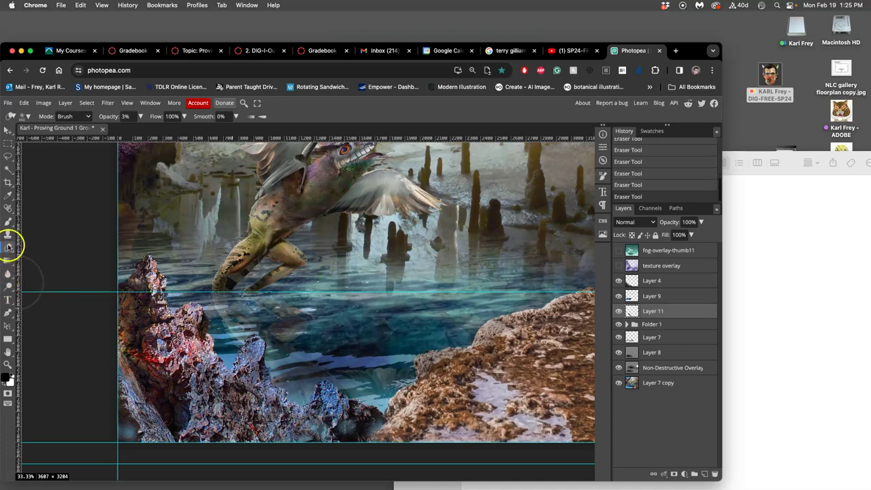
left_click(12, 275)
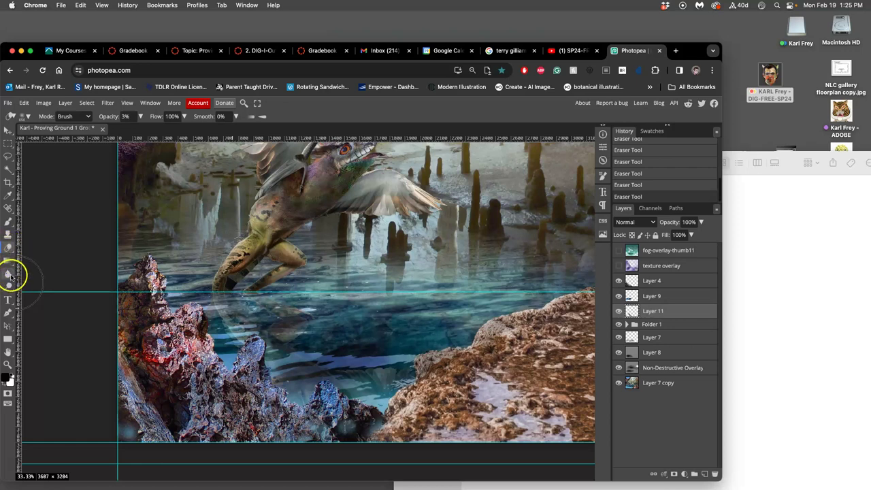
mouse_move(11, 275)
left_mouse_down()
mouse_move(39, 278)
mouse_move(40, 305)
left_mouse_up()
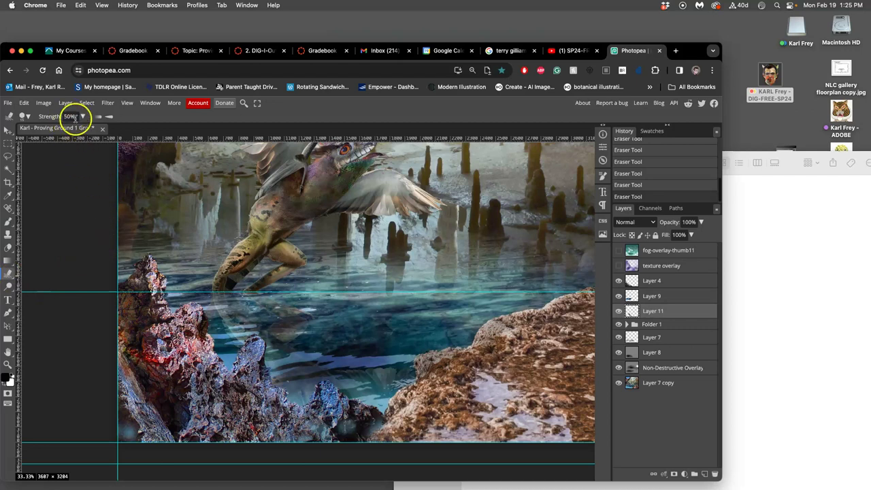
left_click(108, 117)
left_click(26, 116)
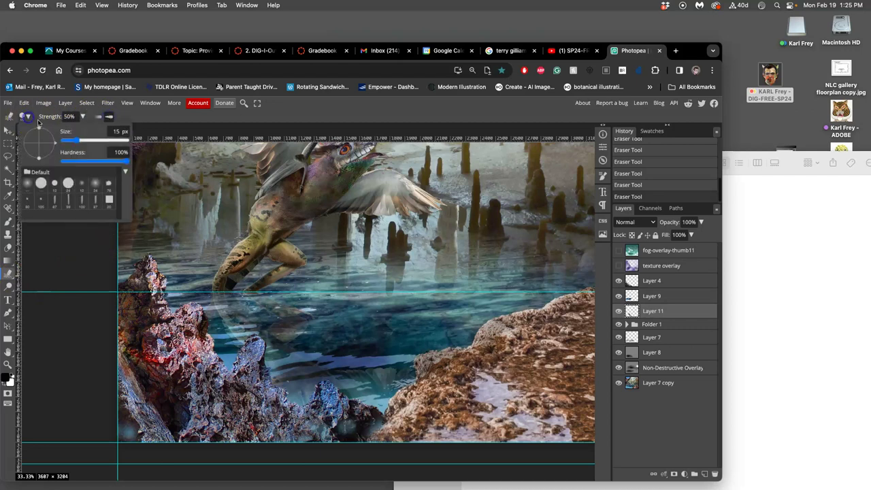
left_click_drag(93, 161, 50, 158)
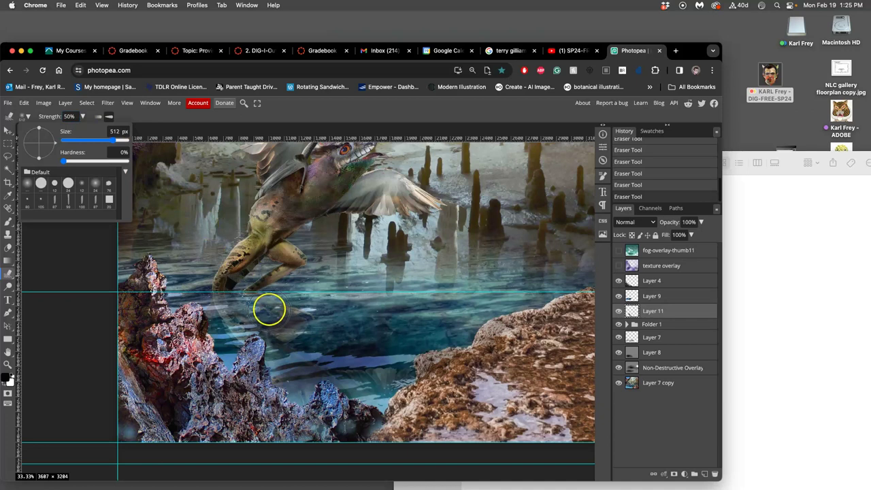
left_click(232, 304)
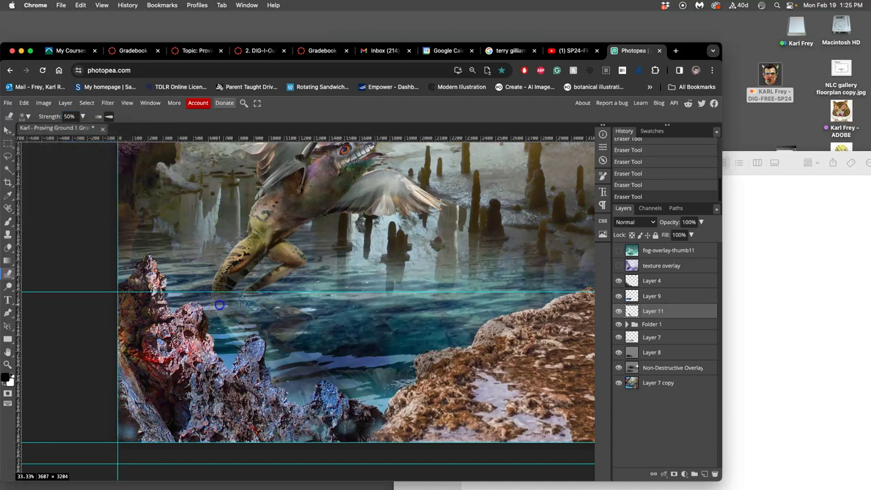
Smudge Layer 11's reflection in the water beside the rocks, then toggle the layer to compare.
mouse_move(226, 304)
left_mouse_down()
mouse_move(272, 313)
mouse_move(283, 330)
mouse_move(276, 334)
mouse_move(319, 330)
mouse_move(307, 314)
mouse_move(291, 312)
mouse_move(304, 336)
mouse_move(261, 366)
mouse_move(265, 356)
mouse_move(255, 355)
mouse_move(298, 324)
left_mouse_up()
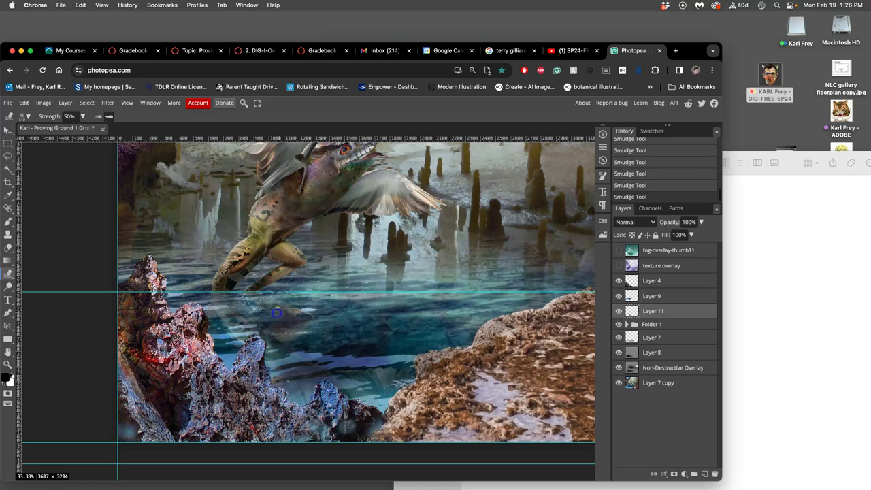
mouse_move(285, 330)
left_mouse_down()
mouse_move(311, 342)
mouse_move(293, 336)
left_mouse_up()
left_click_drag(257, 301, 270, 299)
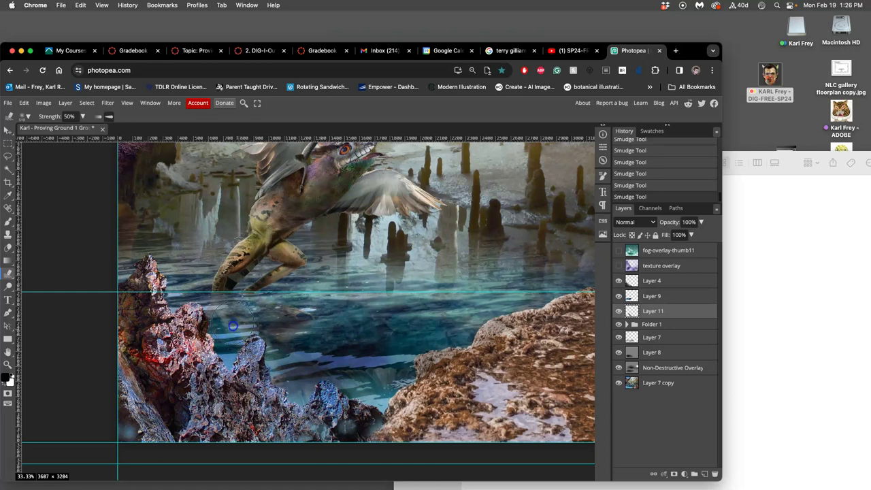
mouse_move(289, 349)
left_mouse_down()
mouse_move(317, 373)
mouse_move(326, 366)
left_mouse_up()
mouse_move(275, 332)
left_mouse_down()
mouse_move(244, 303)
mouse_move(208, 318)
mouse_move(365, 334)
left_mouse_up()
left_click(621, 310)
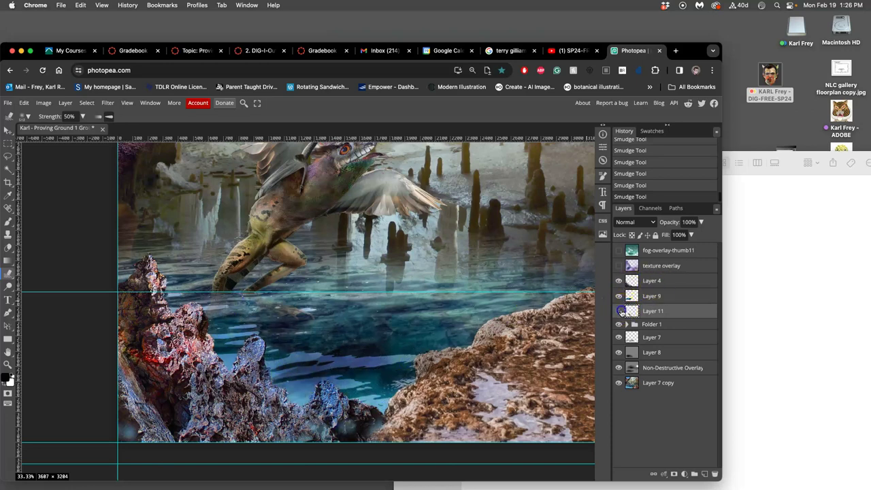
left_click(626, 310)
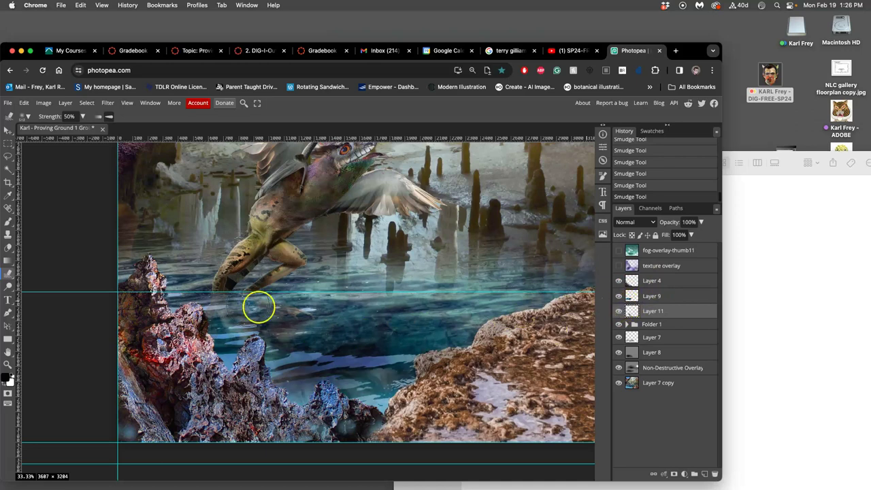
Erase over the water reflection with the Eraser at 59% opacity, undoing the unwanted strokes.
left_click(8, 248)
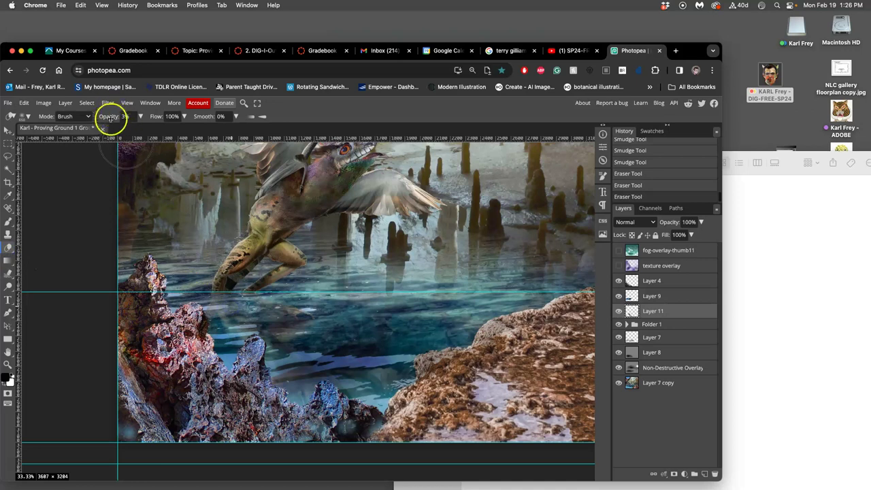
left_click(140, 116)
left_click(237, 315)
left_click_drag(220, 305, 230, 309)
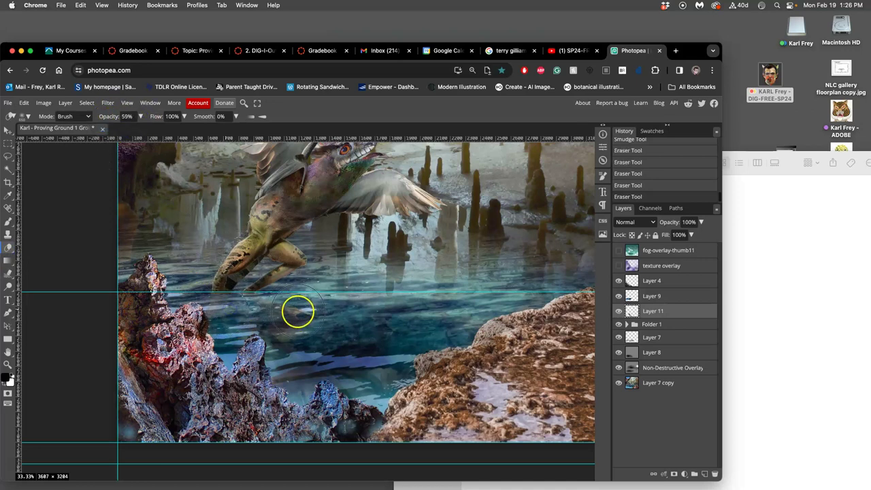
key("ctrl+z")
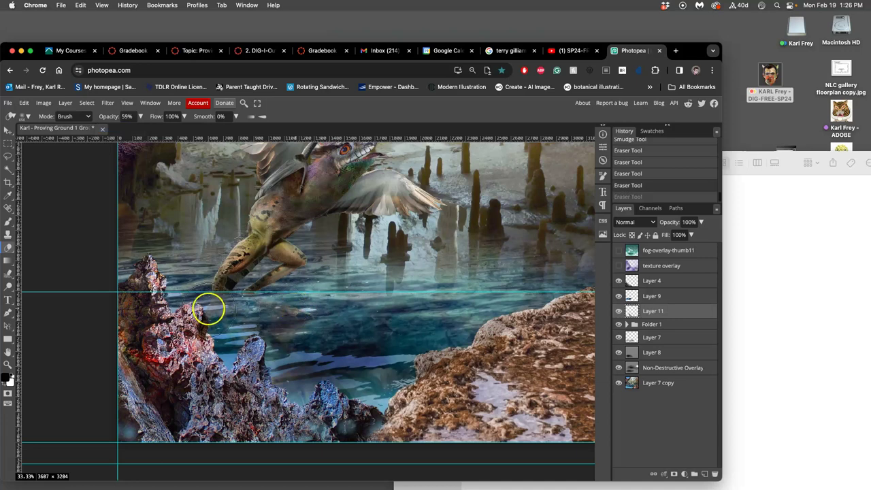
mouse_move(210, 305)
left_mouse_down()
mouse_move(226, 288)
mouse_move(262, 299)
left_mouse_up()
key("ctrl+z")
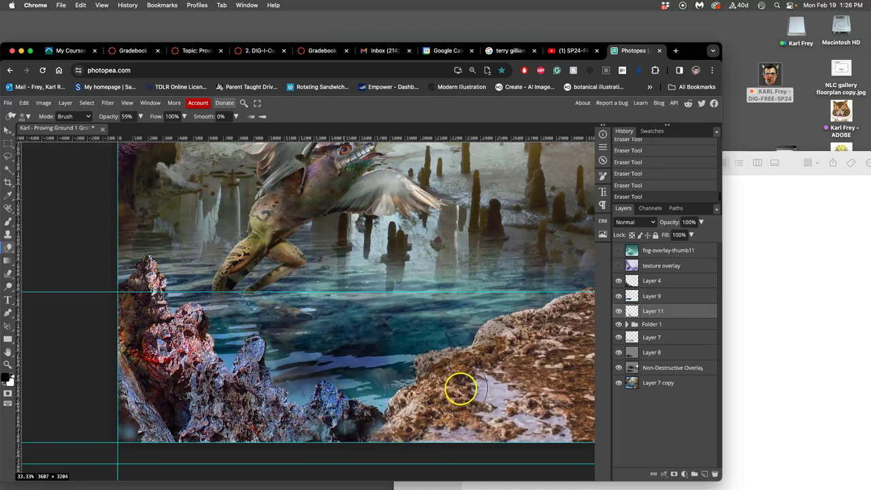
key("super+minus")
key("super+minus")
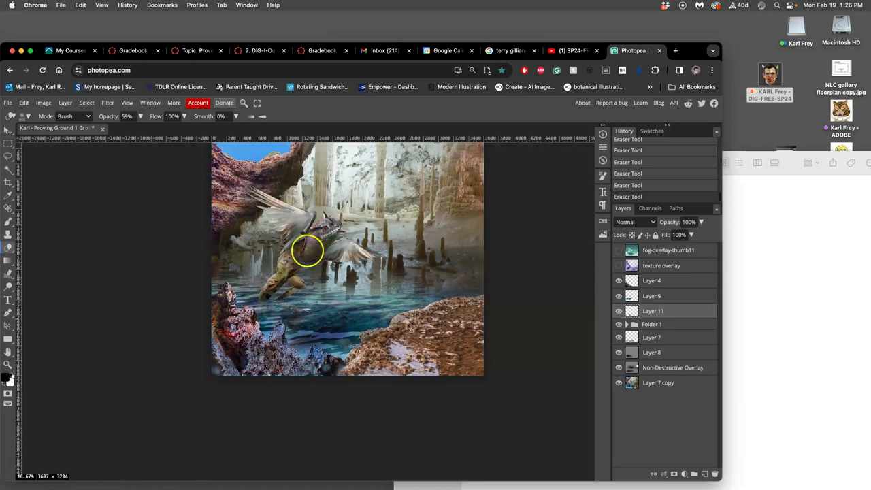
left_click(618, 310)
left_click(618, 311)
left_click(619, 311)
left_click(618, 311)
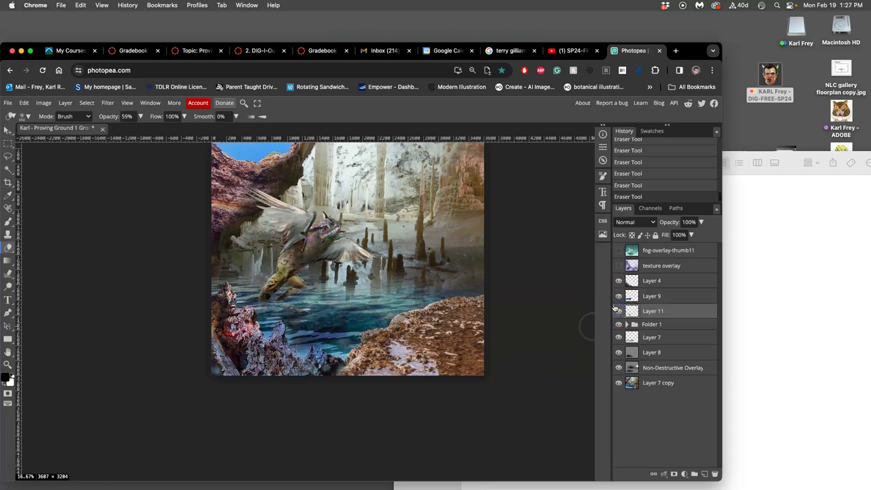
key("super+minus")
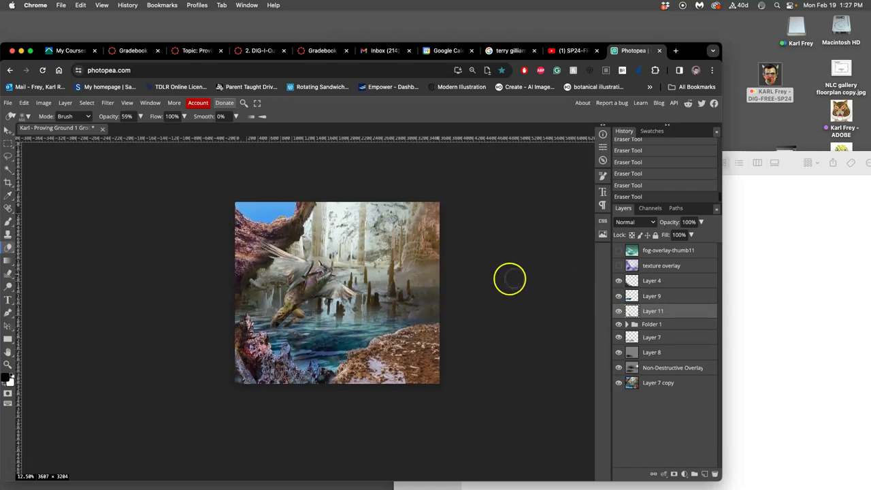
scroll(491, 281, "left", 1)
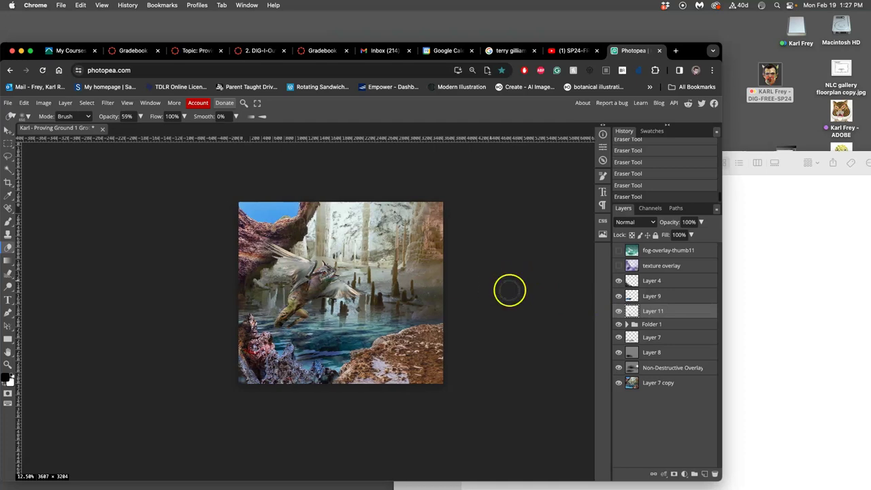
left_click(619, 367)
left_click(619, 367)
left_click(619, 367)
left_click(619, 367)
left_click(618, 324)
left_click(618, 325)
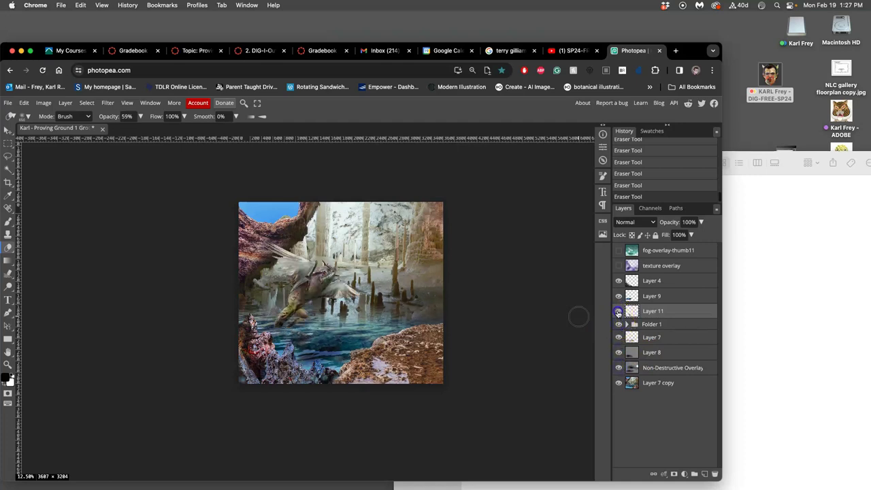
left_click(619, 298)
left_click(619, 297)
left_click(651, 298)
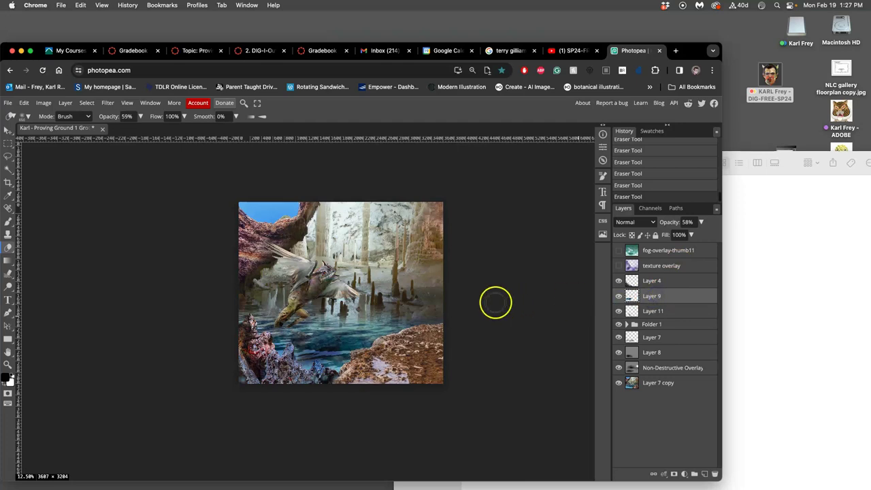
Lower Layer 9's opacity to 44%.
key("super+equal")
key("super+equal")
key("super+equal")
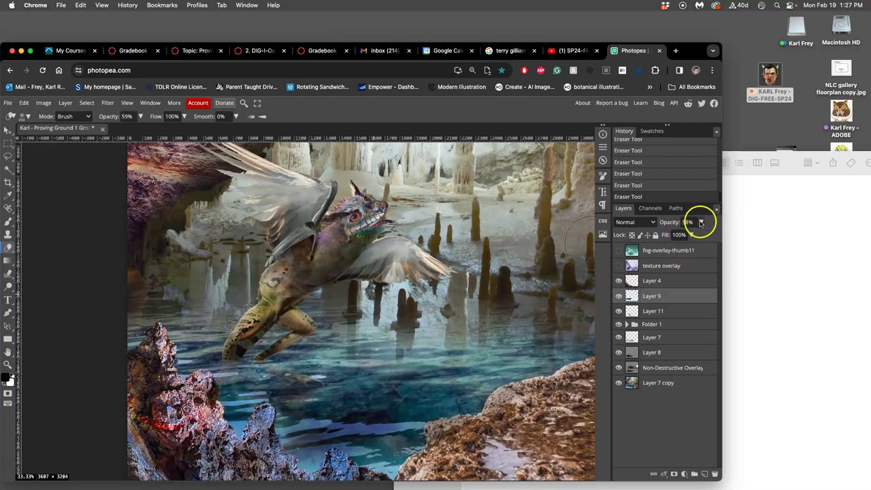
left_click(700, 222)
left_click_drag(684, 235, 670, 235)
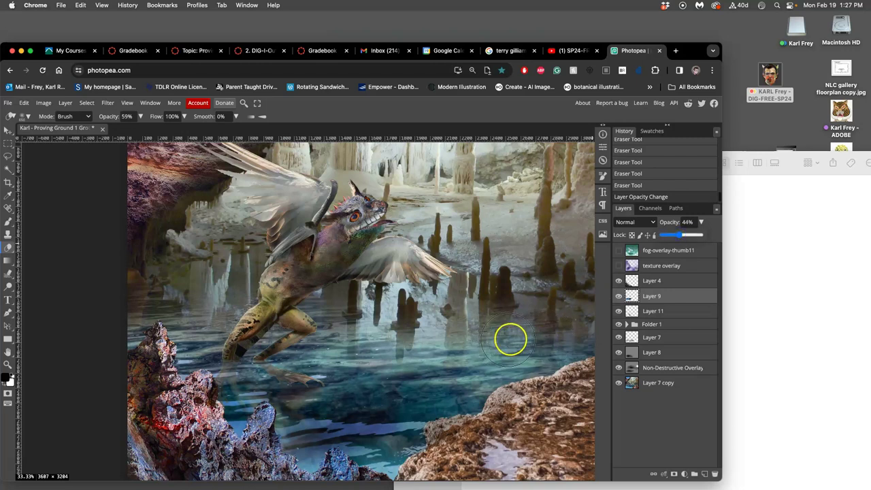
Erase lightly along the right-hand rock's edge and save the document.
scroll(571, 336, "up", 2)
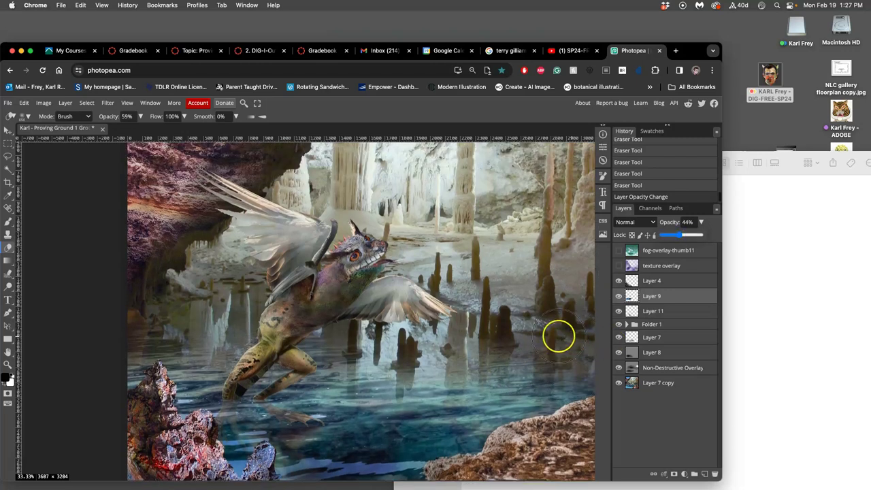
scroll(561, 335, "up", 1)
scroll(563, 333, "up", 3)
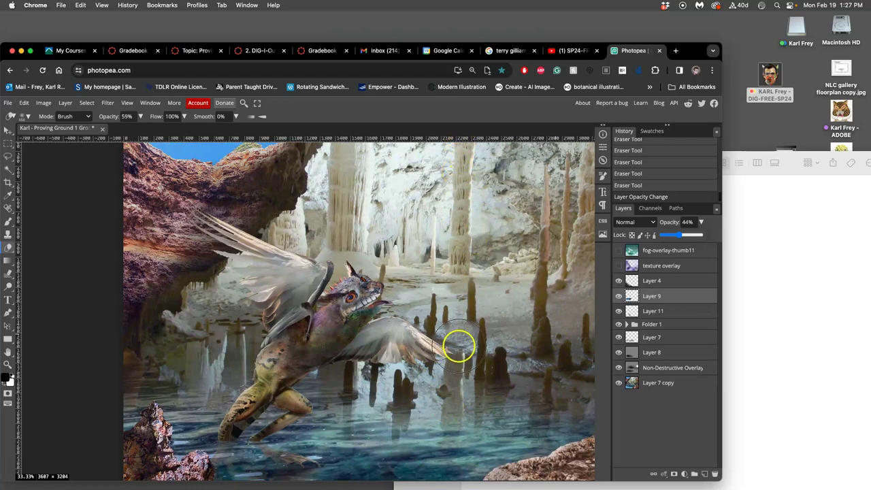
scroll(459, 346, "down", 5)
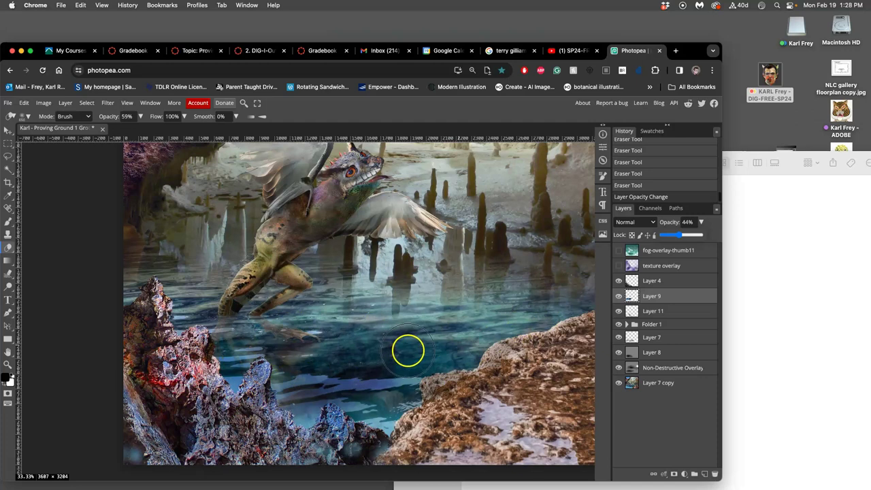
scroll(469, 355, "right", 4)
scroll(469, 355, "right", 8)
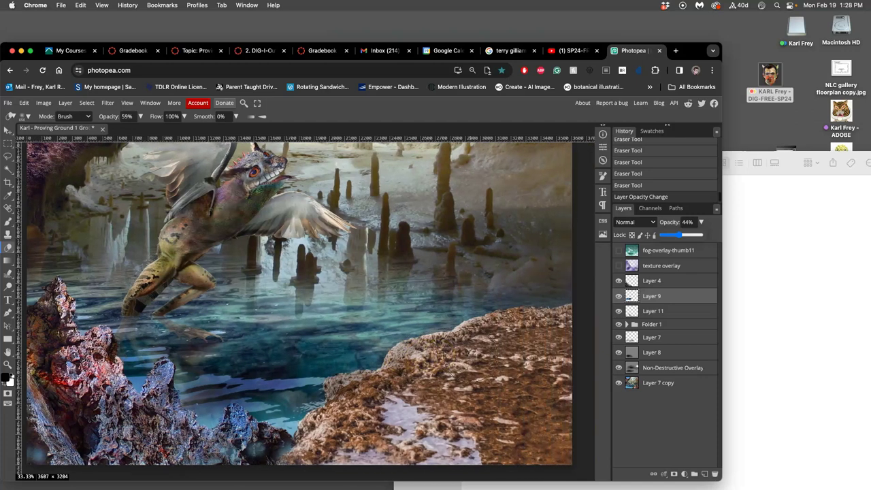
mouse_move(484, 352)
left_mouse_down()
mouse_move(569, 331)
mouse_move(539, 344)
mouse_move(561, 340)
left_mouse_up()
key("super+s")
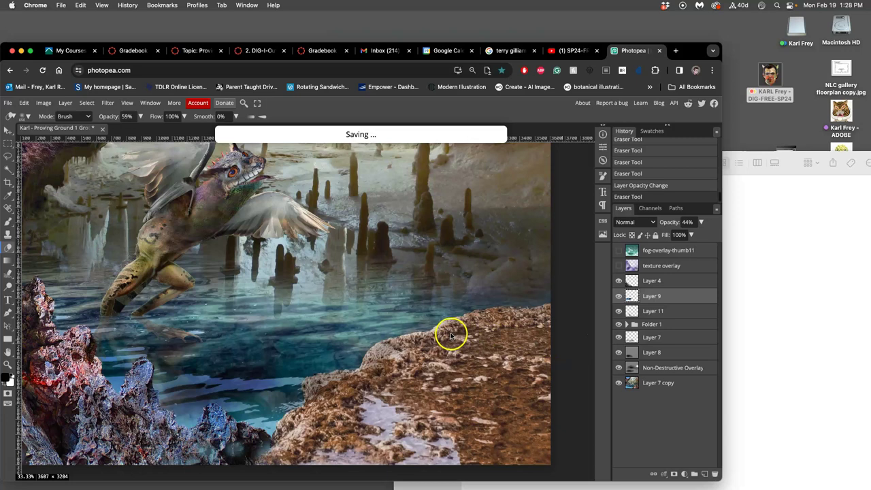
scroll(450, 335, "down", 3)
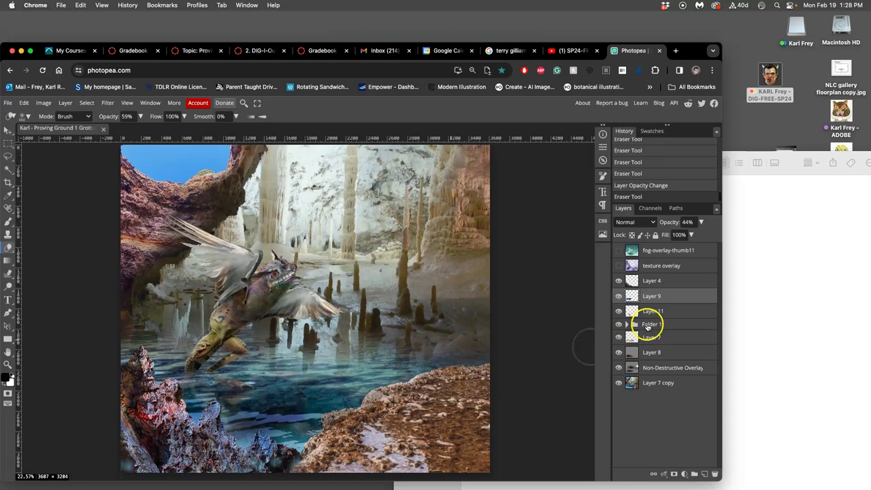
Merge Folder 1 via Merge Layers and toggle its visibility to check the composite is unchanged.
left_click(646, 325)
right_click(642, 327)
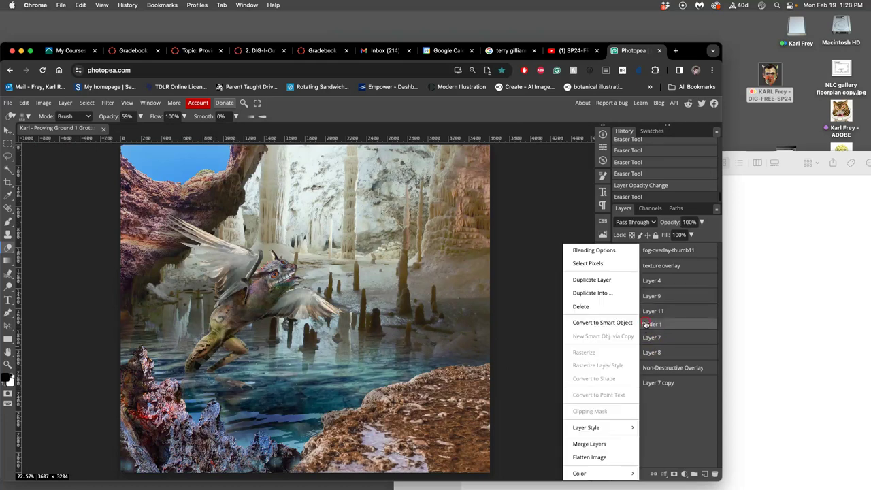
left_click(590, 443)
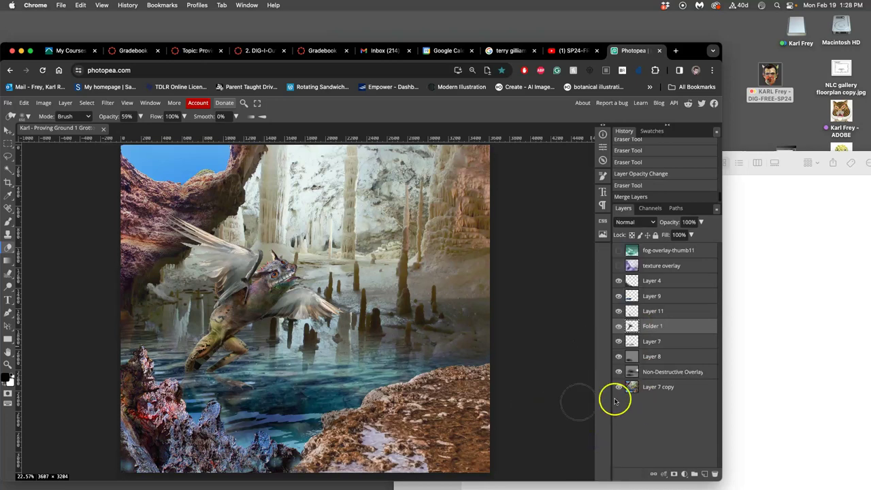
left_click(618, 327)
left_click(618, 327)
left_click(618, 328)
left_click(619, 327)
left_click(618, 328)
left_click(619, 327)
Show the texture overlay layer, toggling it to compare its purplish effect.
key("super+minus")
key("super+minus")
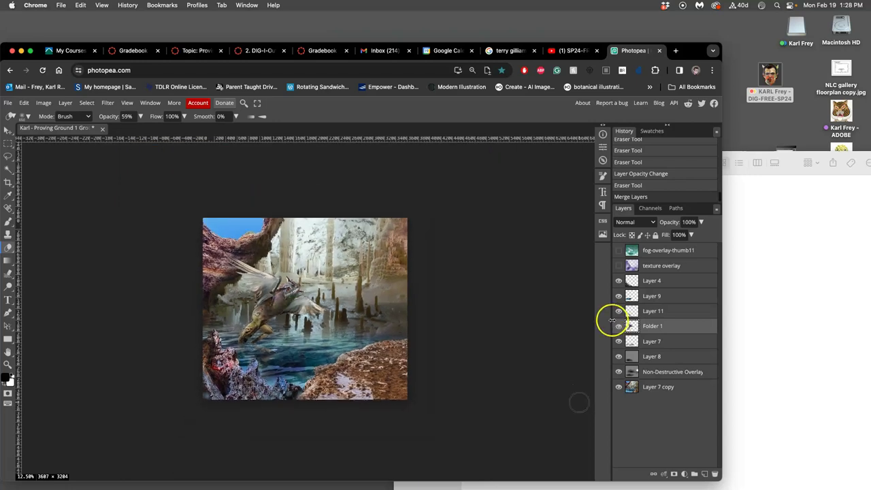
left_click(619, 266)
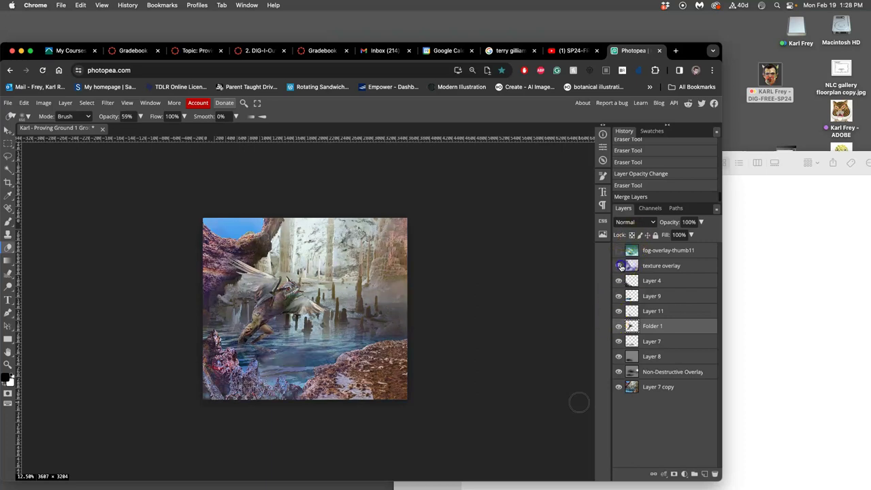
left_click(619, 265)
left_click(619, 265)
left_click(619, 266)
left_click(619, 265)
Show the fog-overlay-thumb11 layer and select it for editing.
left_click(619, 251)
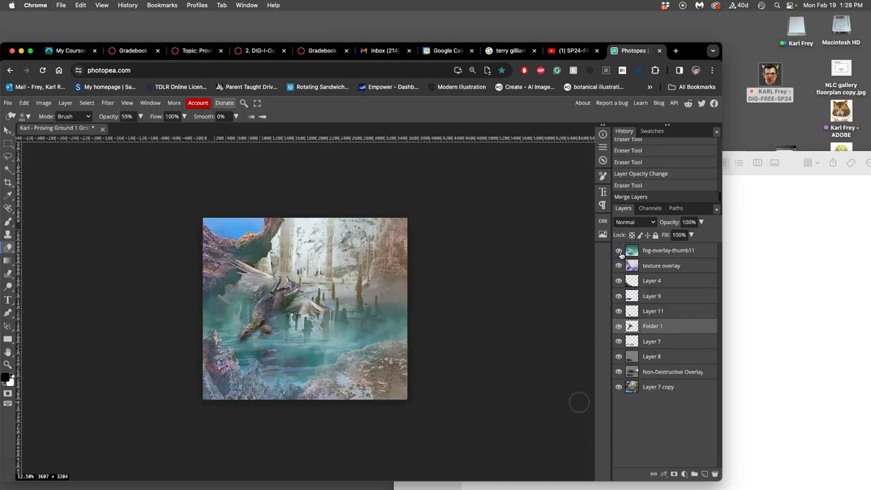
left_click(654, 254)
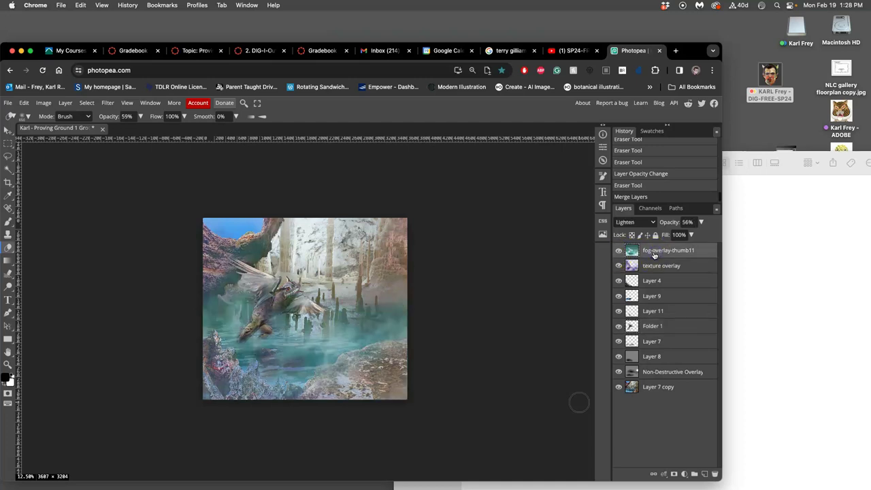
key("super+equal")
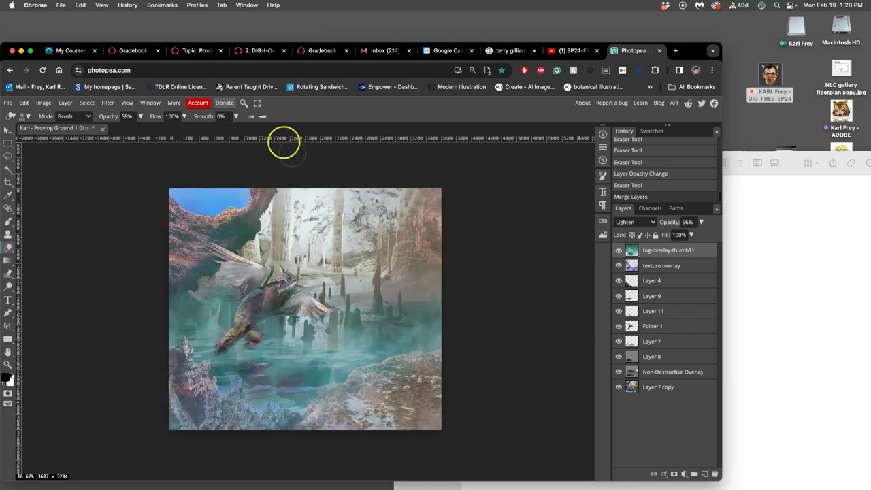
left_click(140, 117)
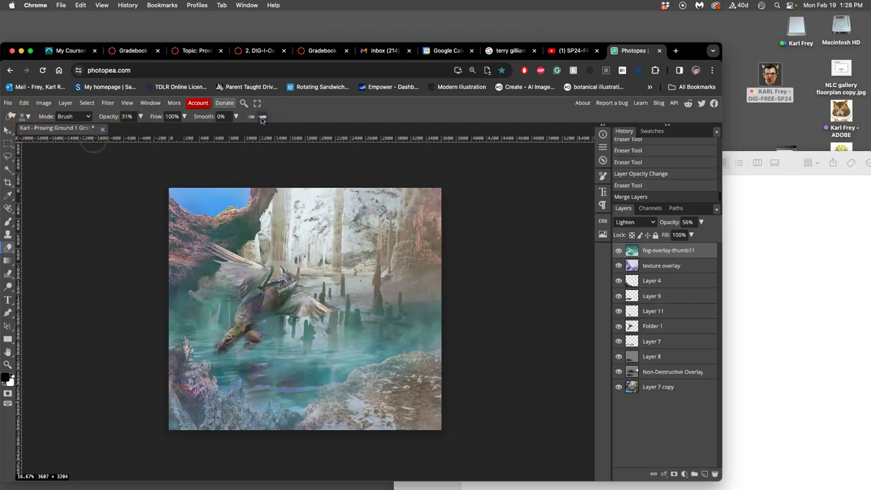
Set the Eraser to 31% opacity with a large brush size.
left_click(26, 116)
left_click_drag(126, 141, 134, 141)
left_click(435, 200)
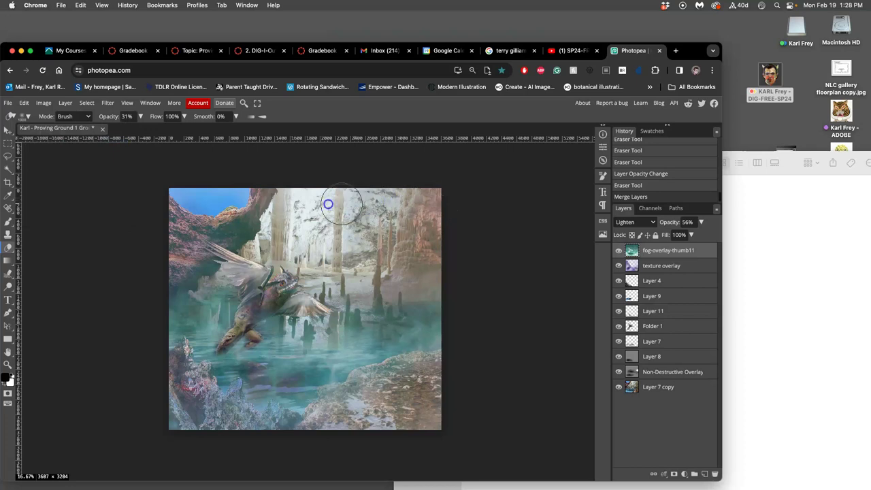
Erase fog at the top of the cave, around the creature and over the lower-left rocks.
mouse_move(292, 267)
left_mouse_down()
mouse_move(207, 282)
mouse_move(480, 310)
mouse_move(280, 309)
mouse_move(359, 322)
mouse_move(255, 339)
mouse_move(277, 345)
mouse_move(161, 328)
mouse_move(227, 316)
left_mouse_up()
left_click_drag(286, 289, 296, 293)
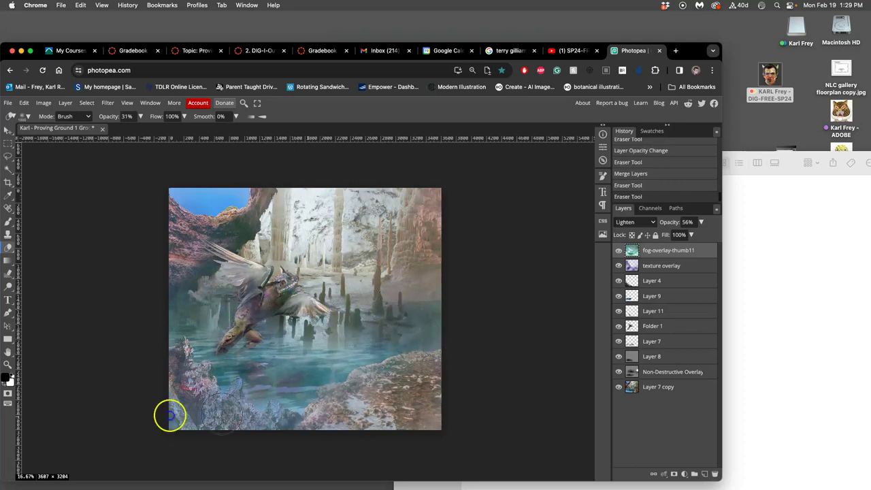
left_click(196, 392)
mouse_move(195, 392)
left_mouse_down()
mouse_move(243, 408)
mouse_move(167, 371)
left_mouse_up()
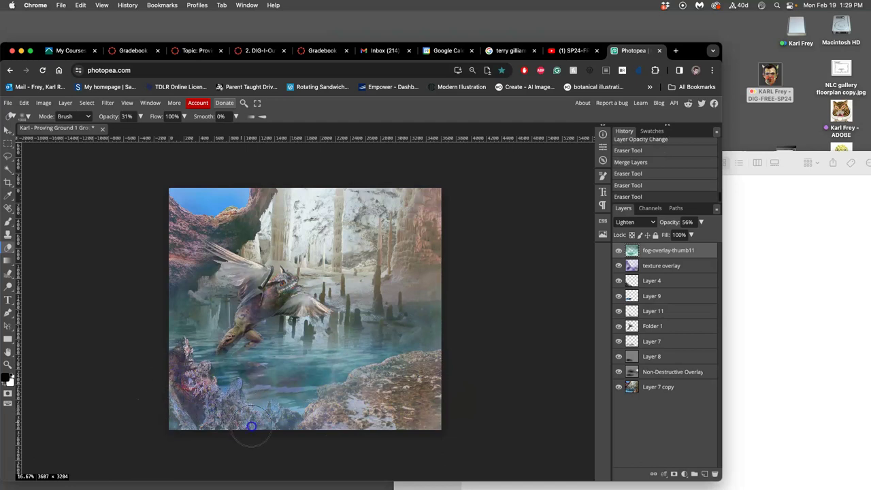